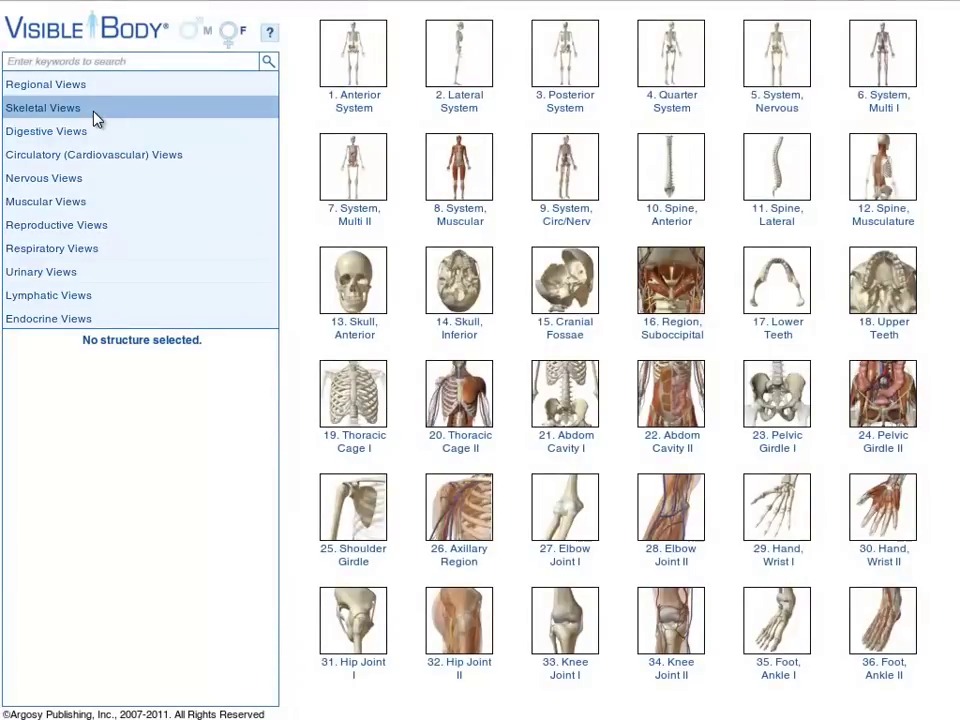
Step: Browse the digestive, circulatory, nervous and skeletal system view galleries
click(94, 131)
click(92, 155)
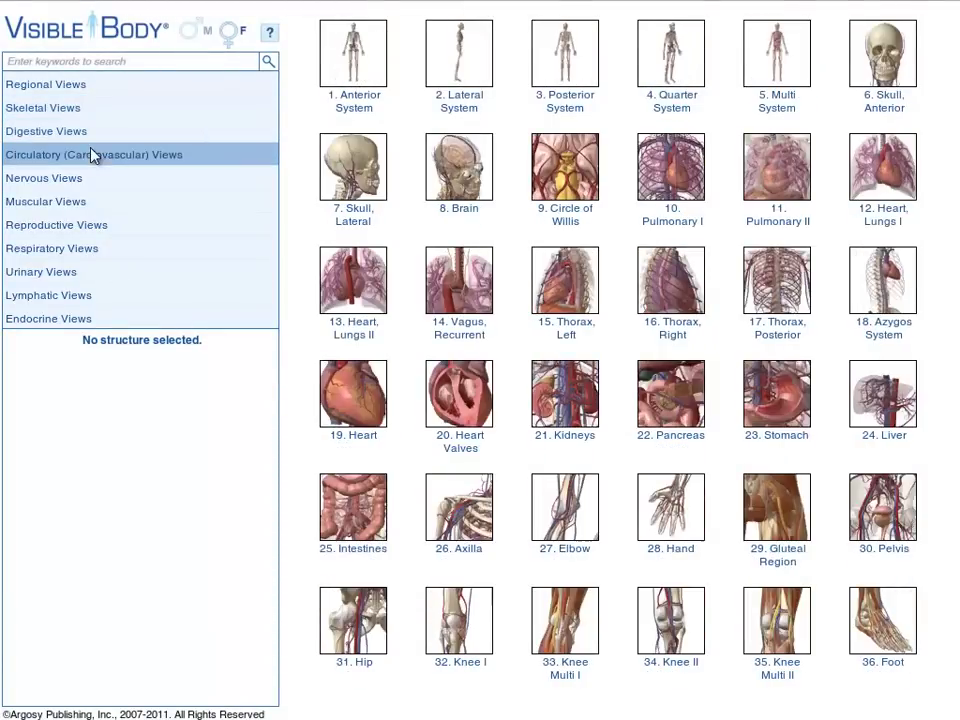
click(90, 182)
click(85, 110)
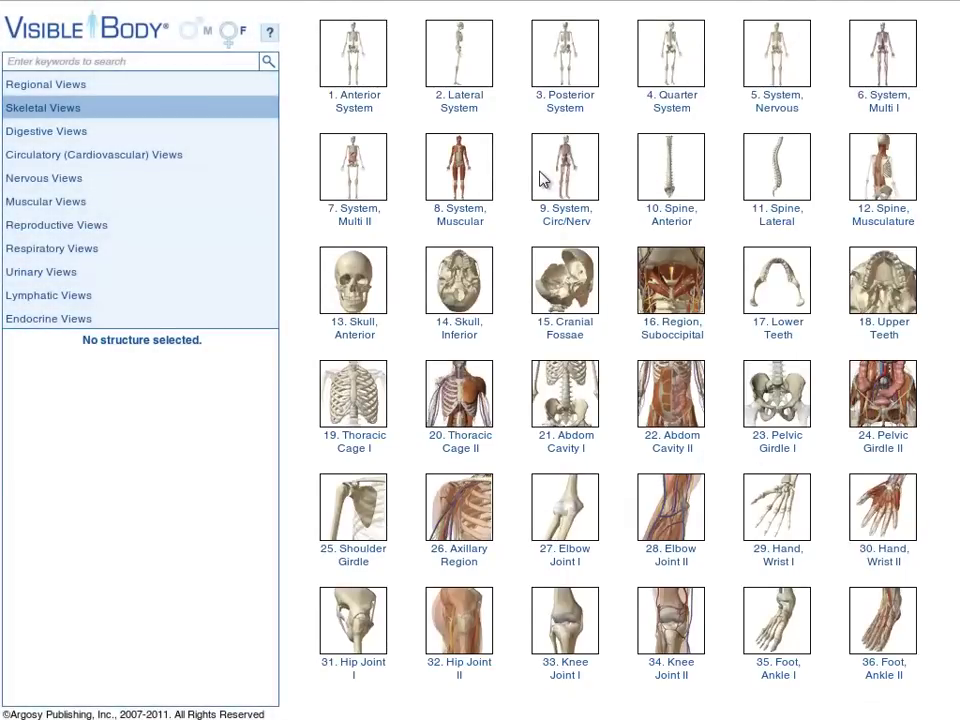
Step: Open view 55, Posterior Shoulder Level IV, from page 2 of the Regional Views
click(86, 90)
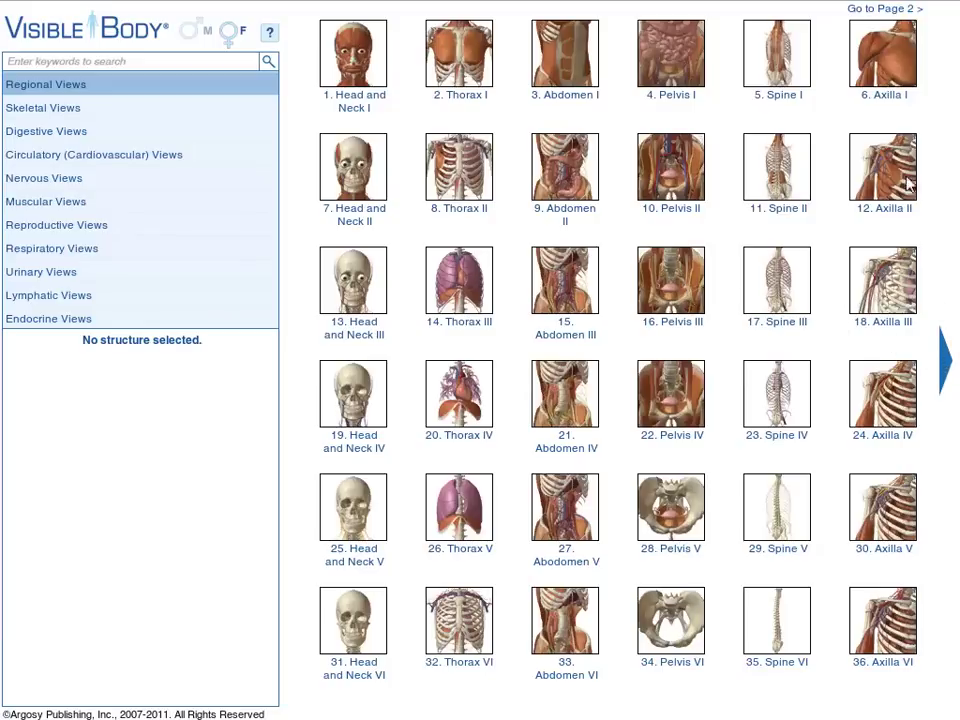
click(884, 10)
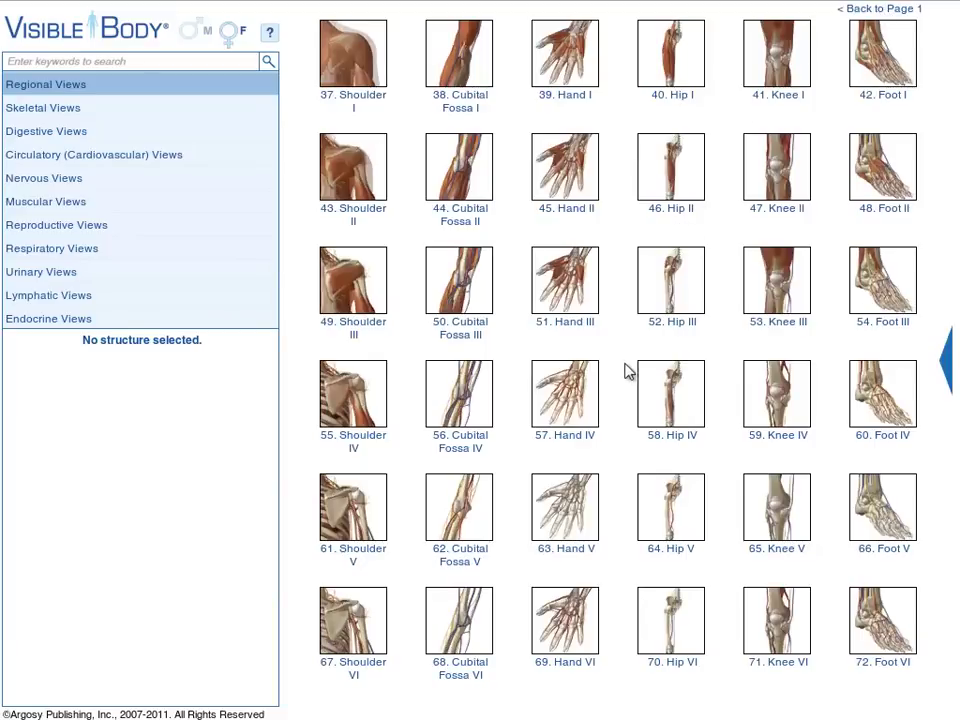
click(350, 403)
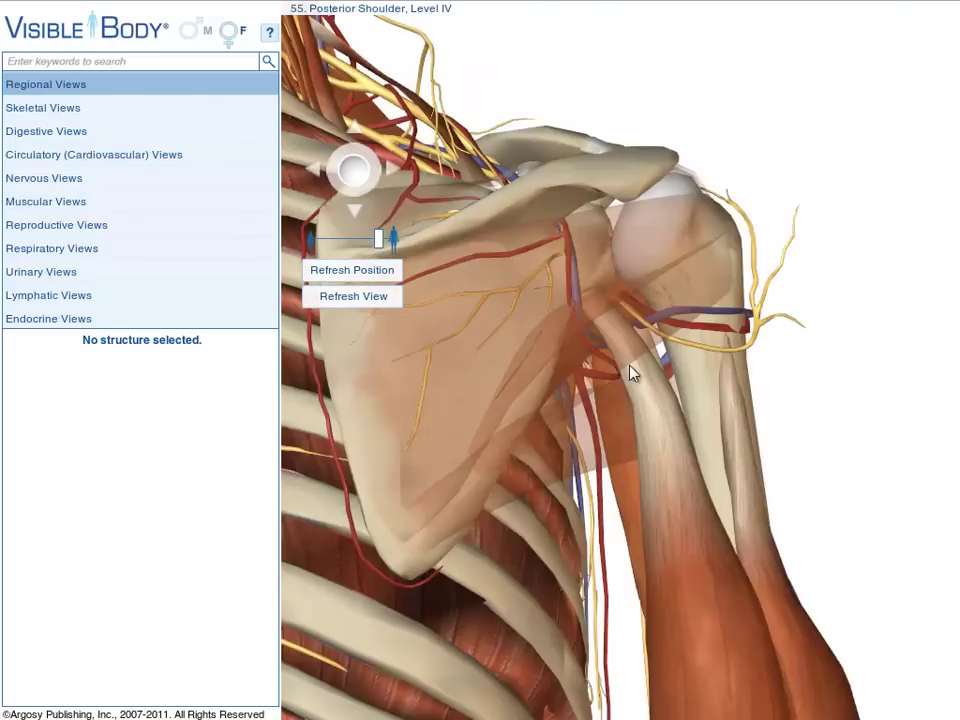
mouse_move(380, 241)
mouse_down()
mouse_move(363, 243)
mouse_move(373, 246)
mouse_up()
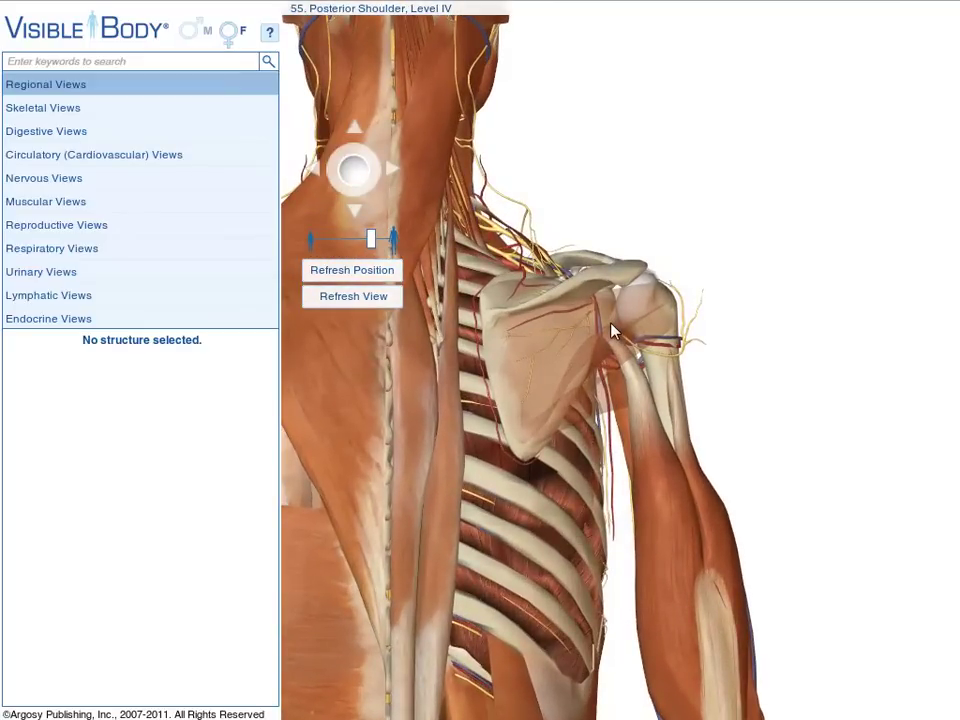
scroll(613, 332, up, 4)
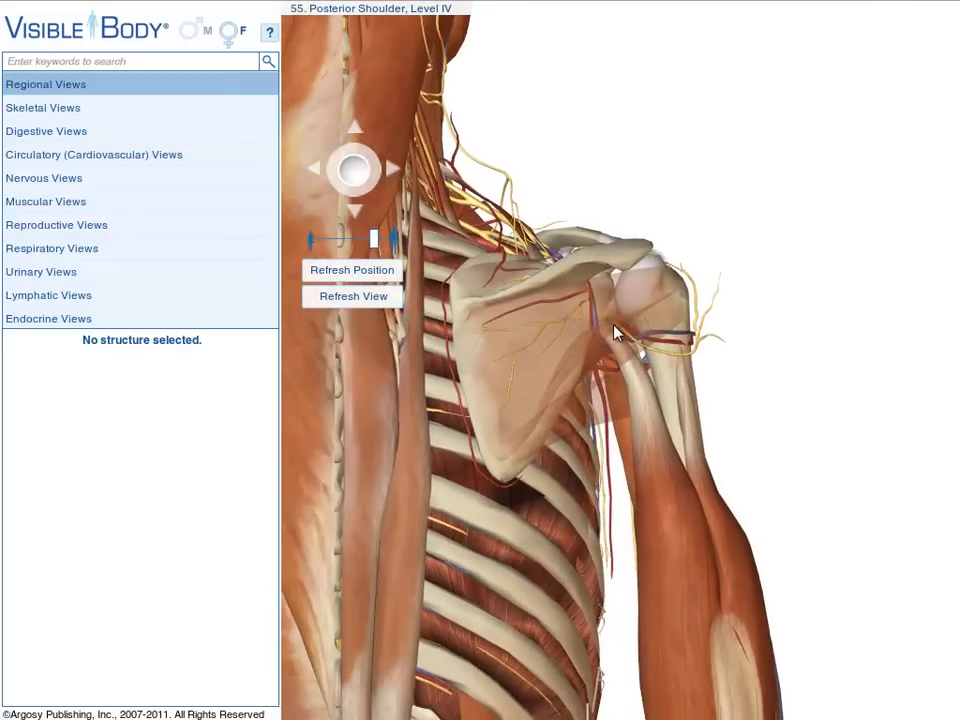
scroll(615, 333, down, 2)
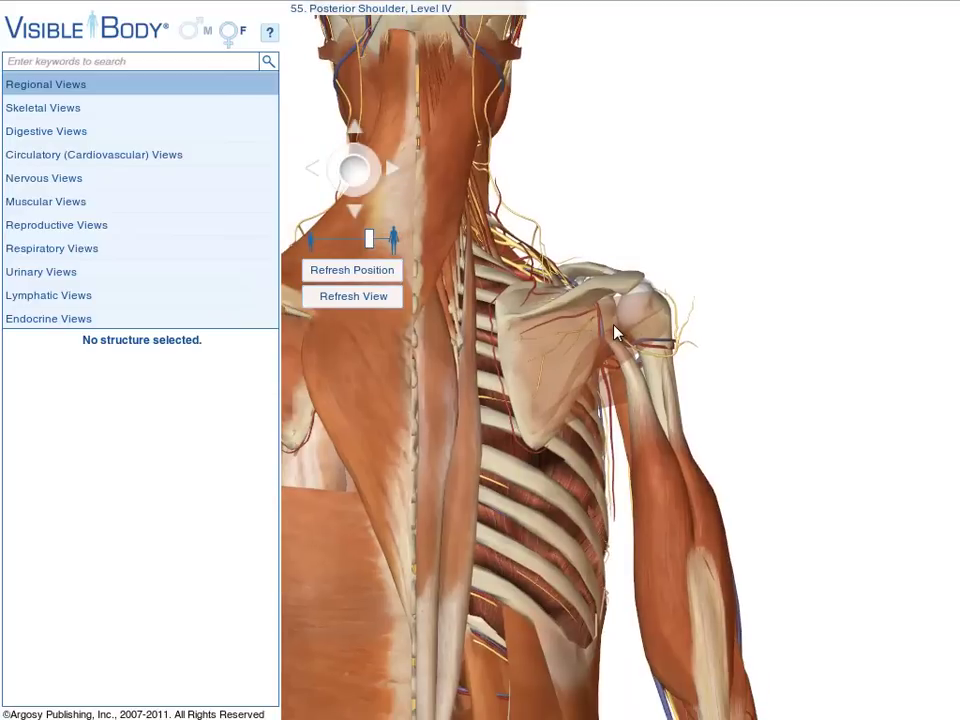
click(396, 171)
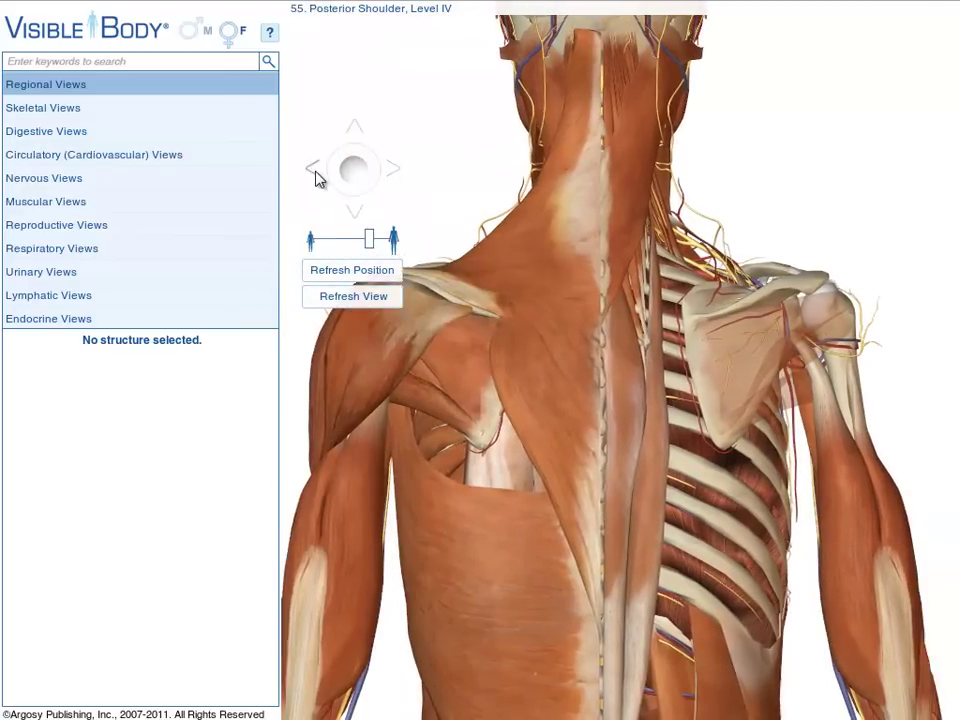
click(314, 172)
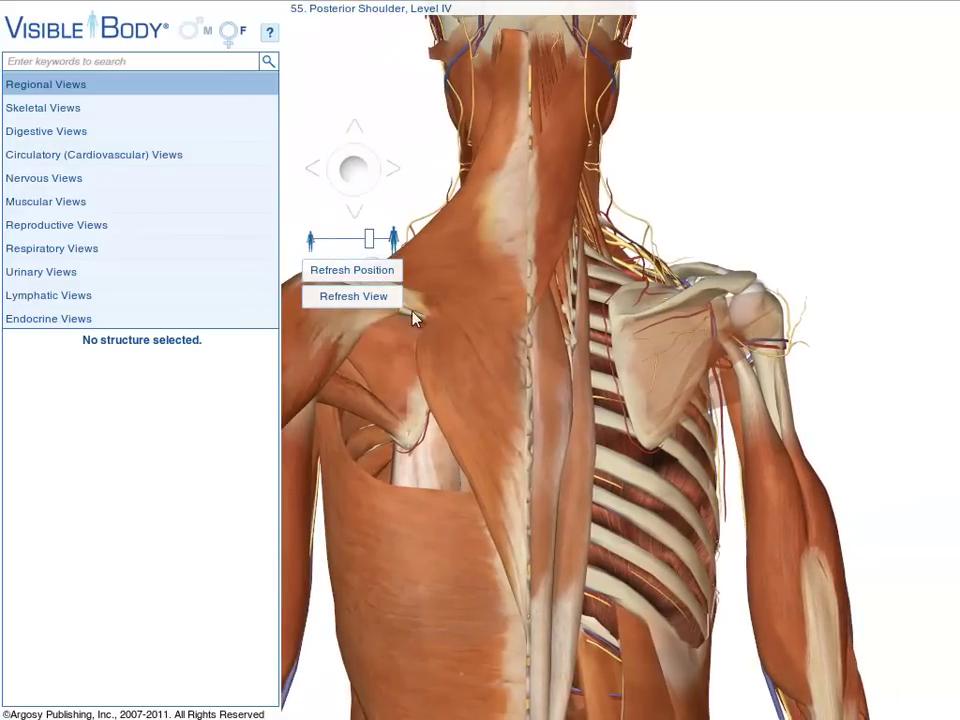
drag(566, 358, 638, 338)
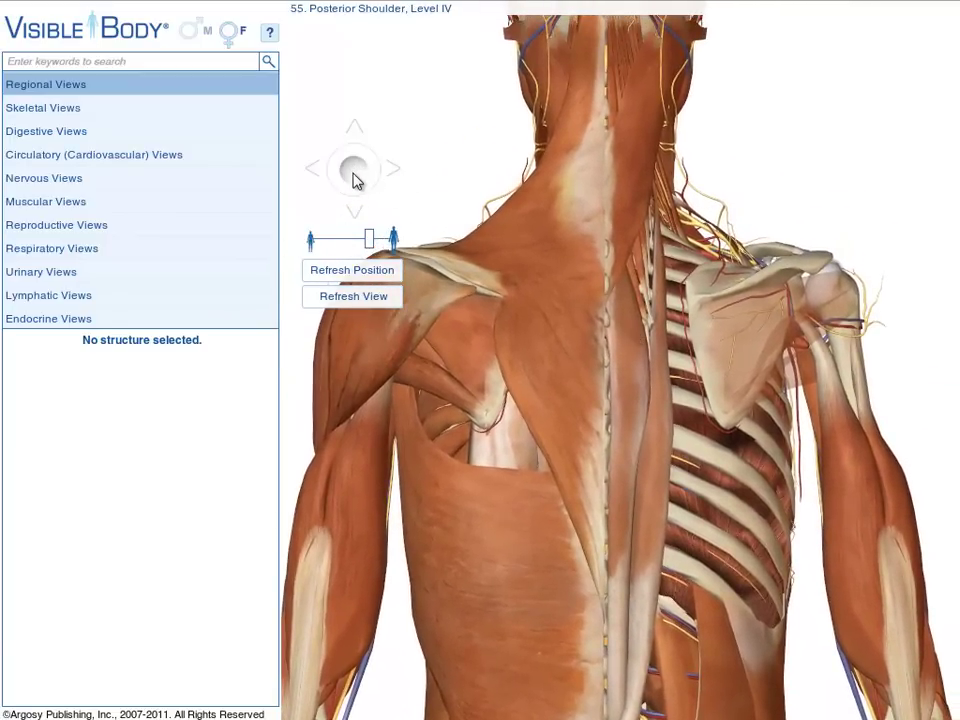
drag(354, 174, 344, 179)
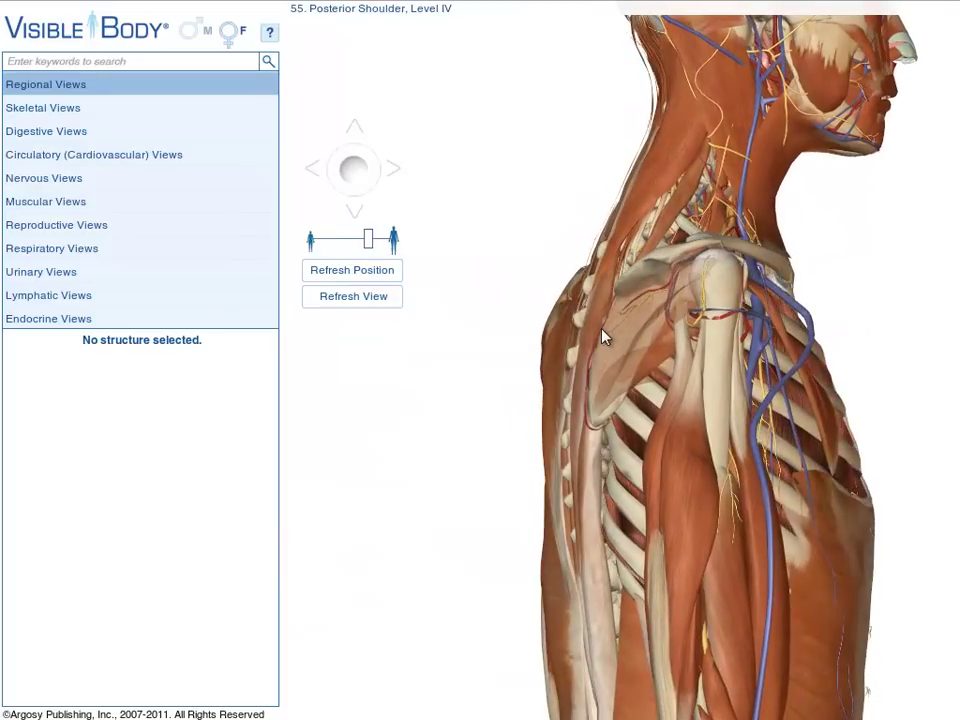
drag(611, 336, 636, 315)
scroll(643, 341, up, 3)
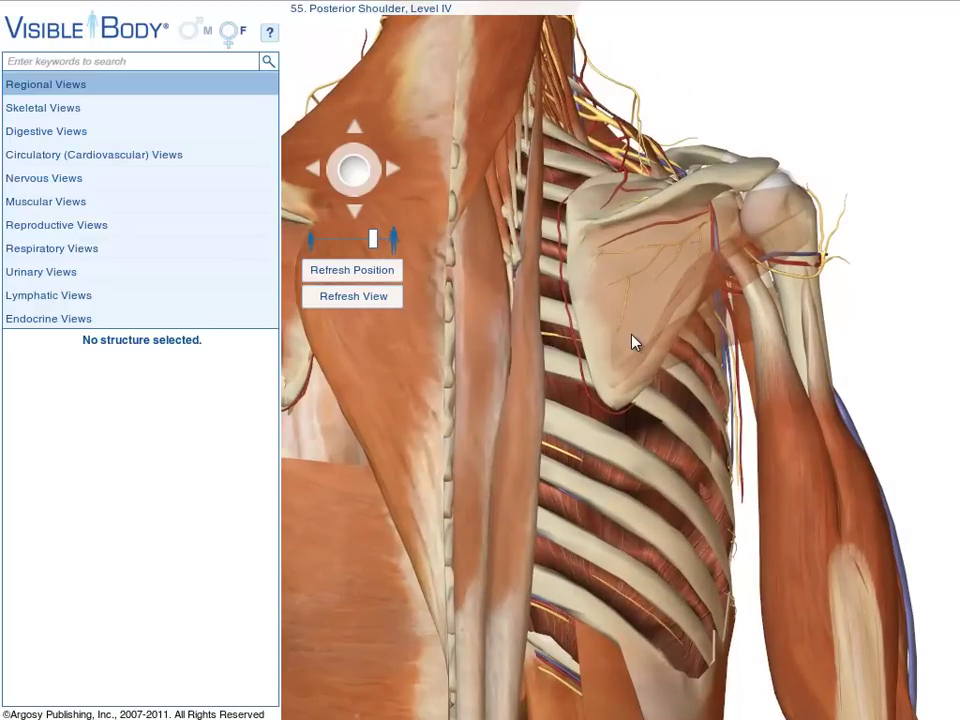
Step: Select the scapula, humerus and clavicle in turn, then clear the selection
click(716, 192)
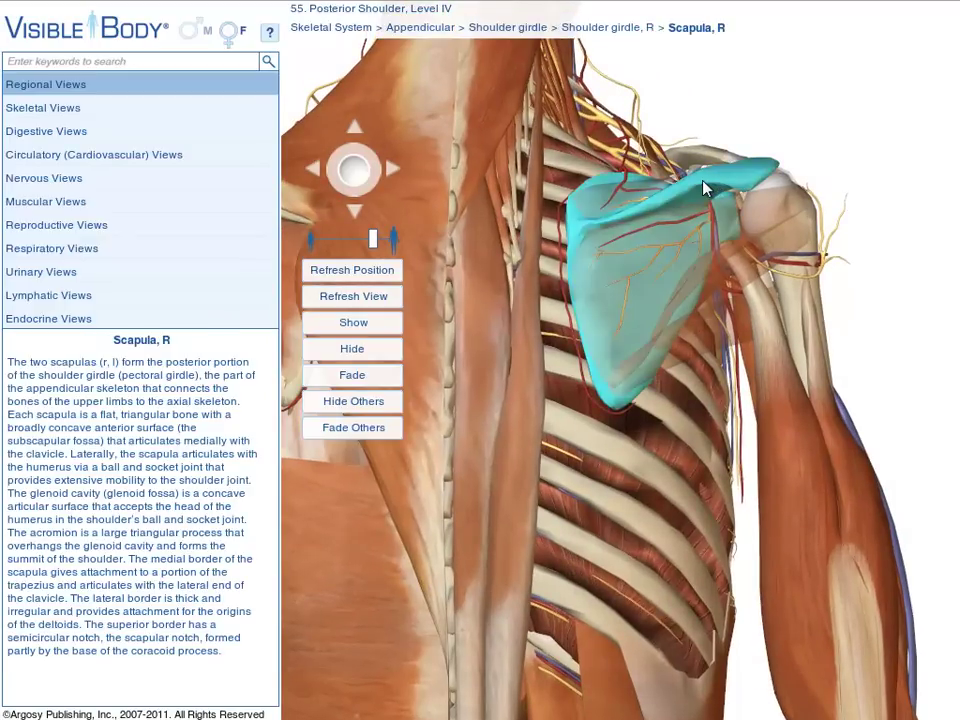
right_drag(704, 188, 711, 287)
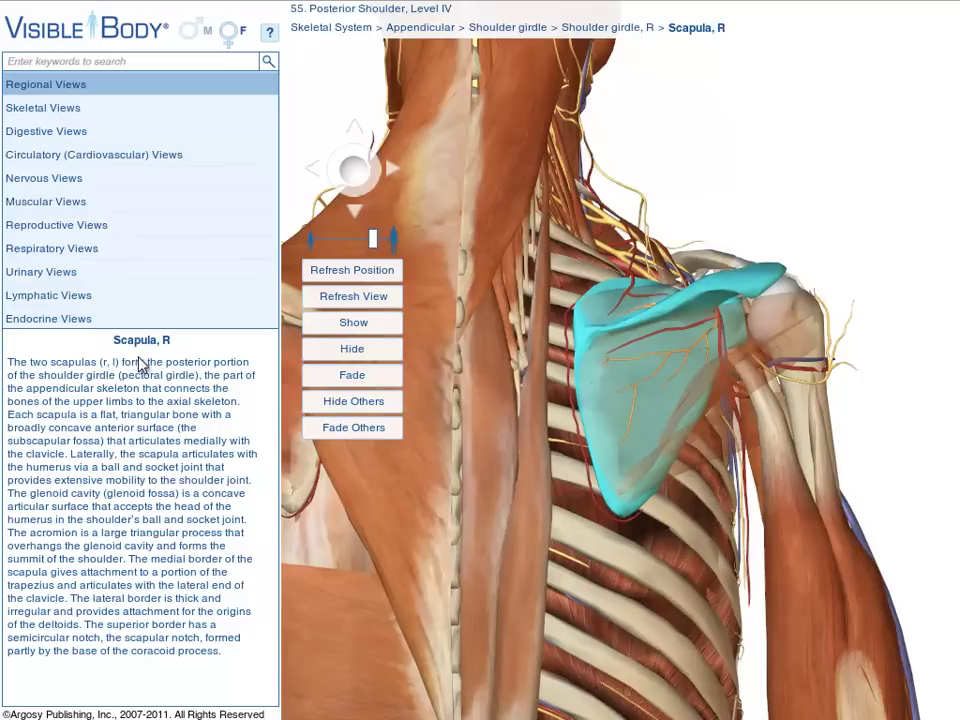
click(808, 462)
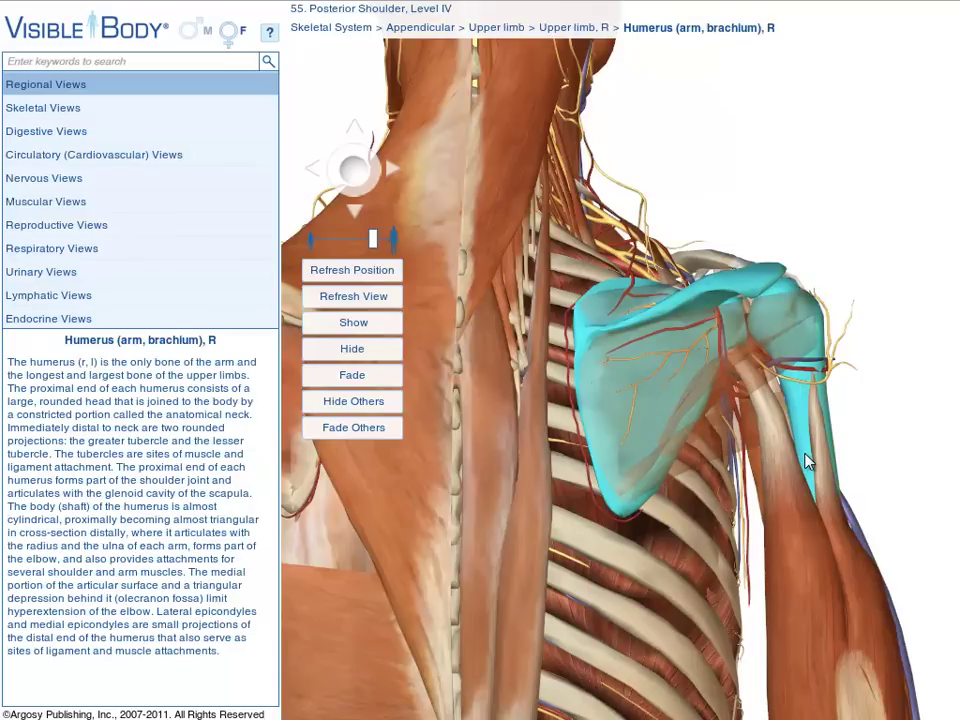
click(706, 265)
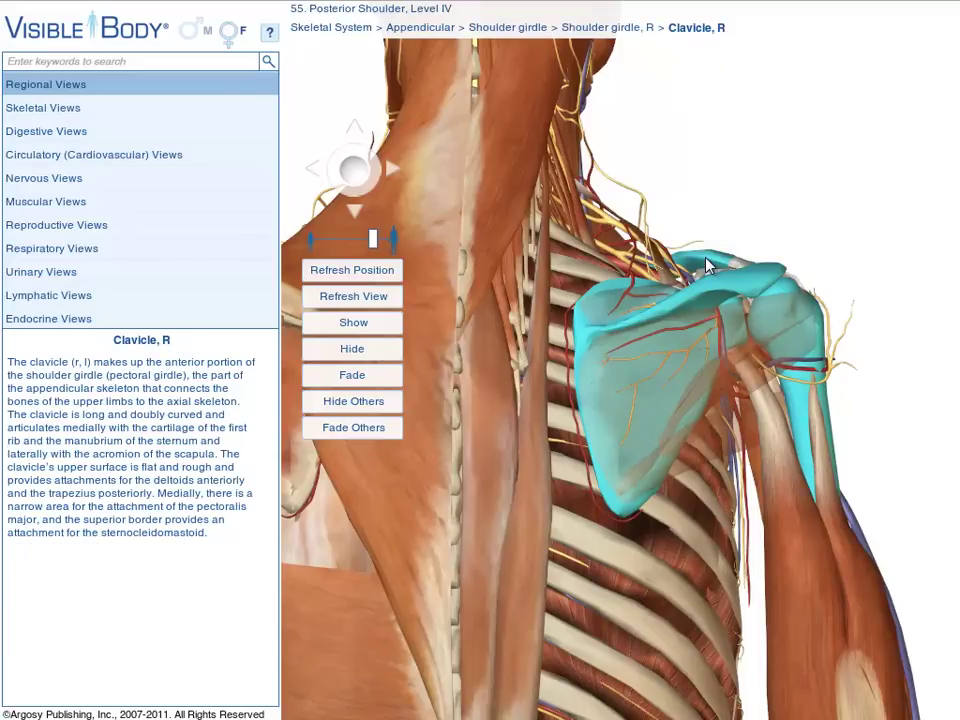
click(784, 244)
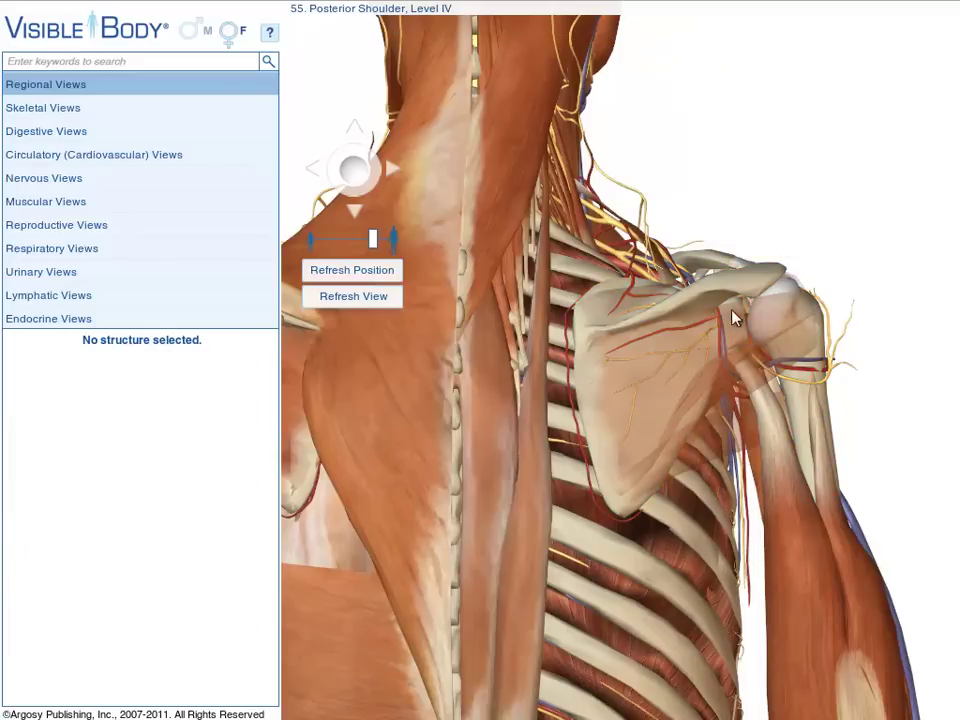
Step: Select the infraspinatus and teres minor, then pick the right scapula and rotate it slightly
drag(815, 378, 617, 369)
click(617, 369)
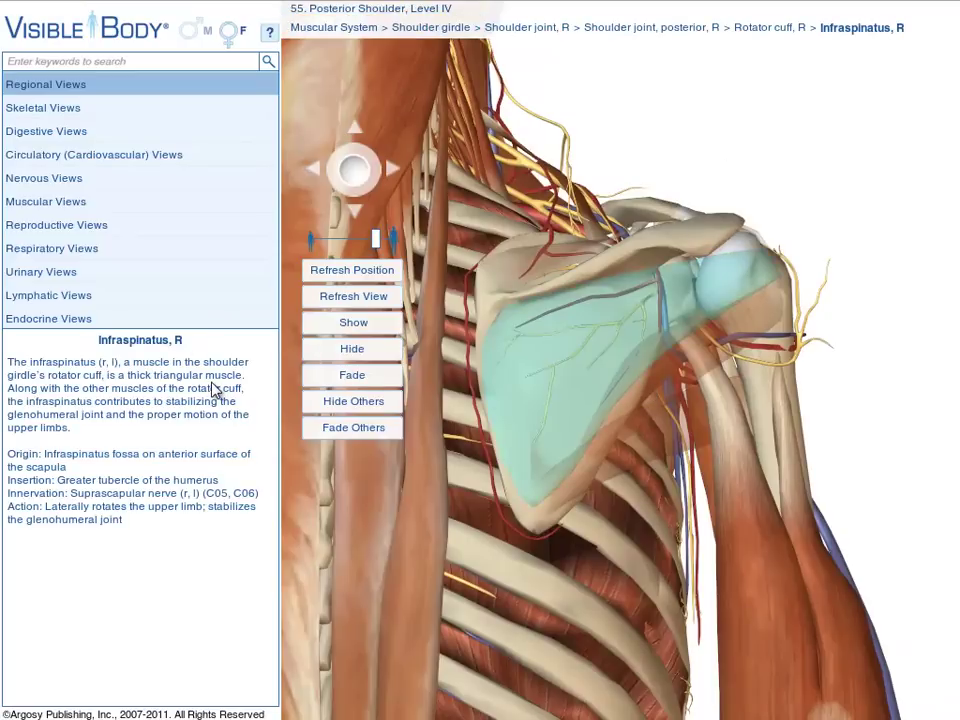
click(664, 380)
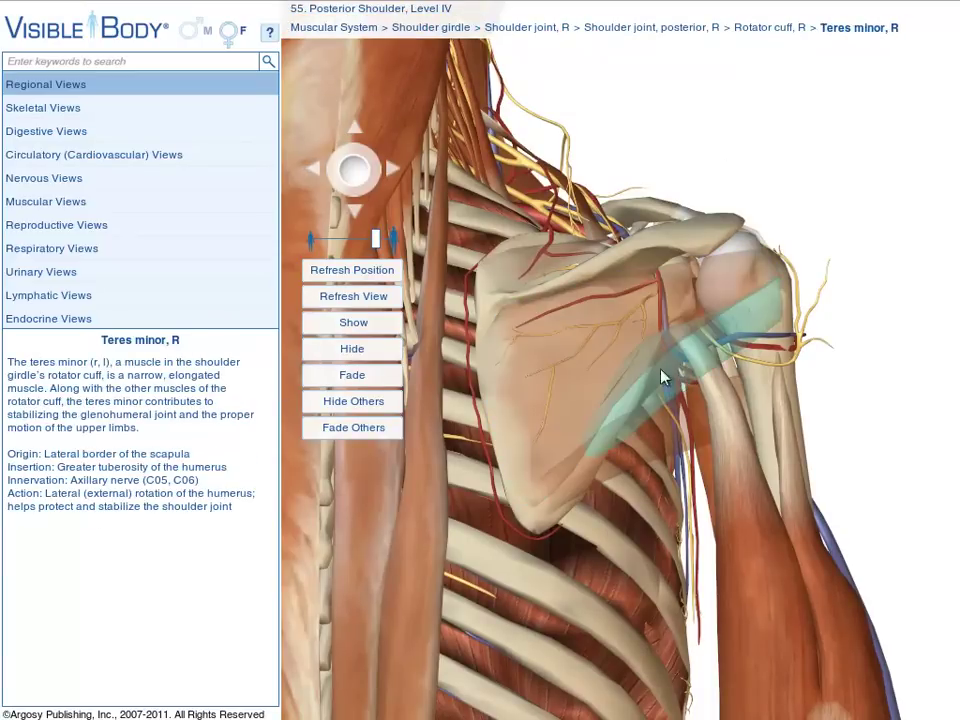
click(613, 366)
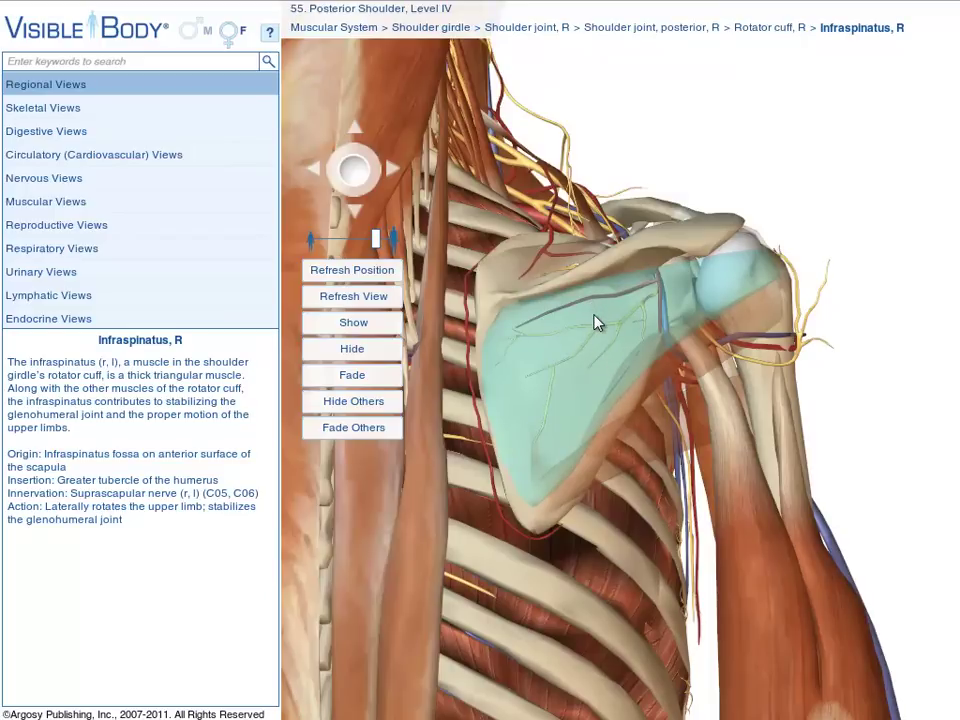
click(597, 322)
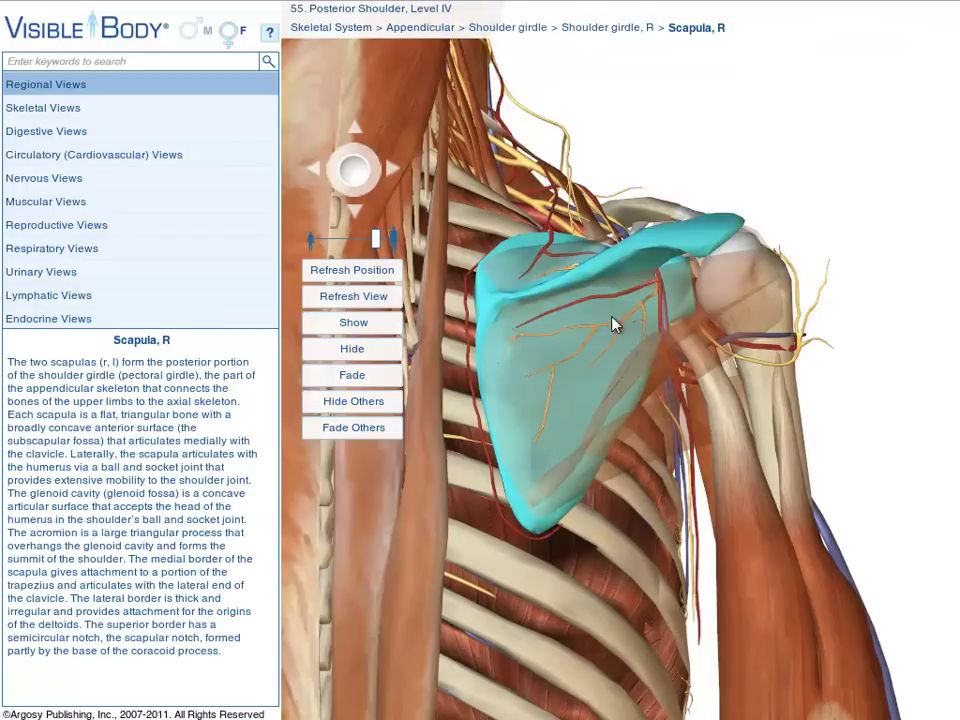
drag(613, 323, 585, 326)
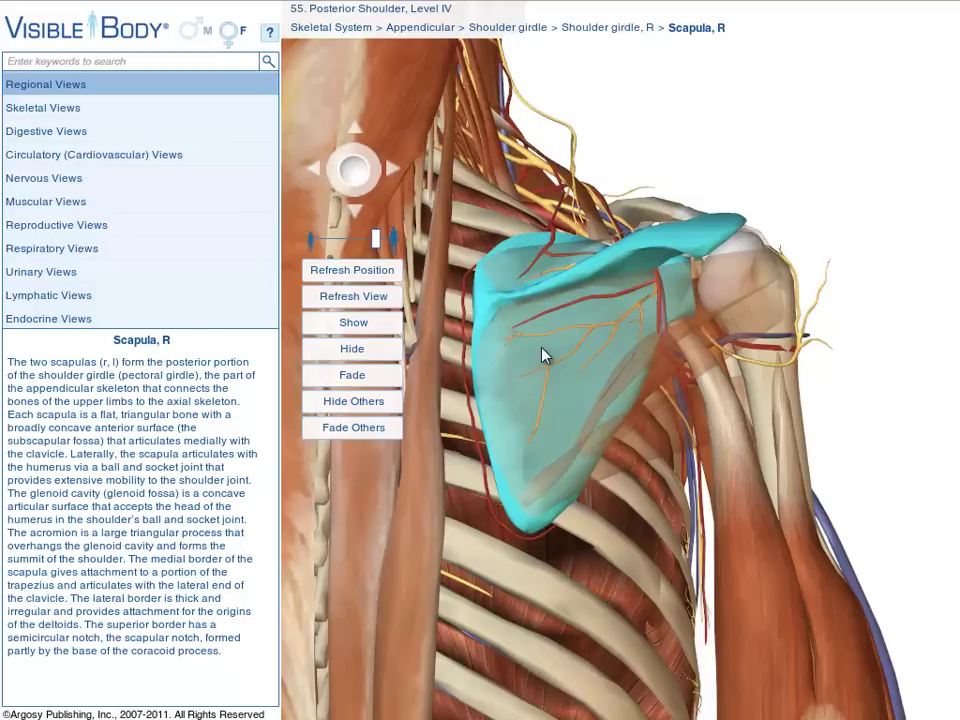
drag(546, 358, 555, 354)
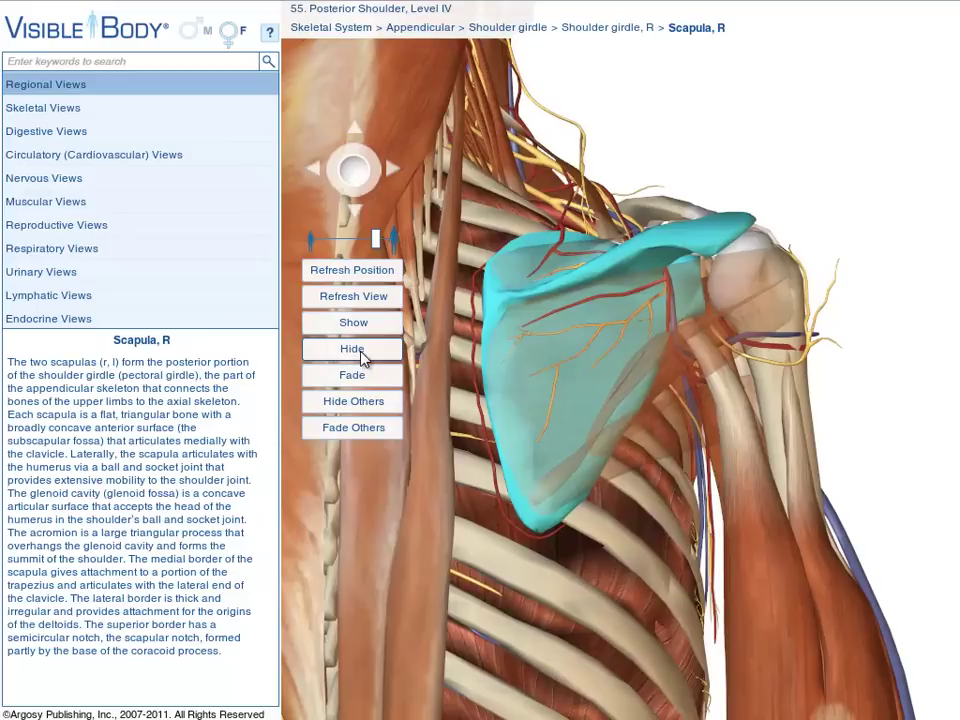
Step: Fade the right scapula to semi-transparent, then restore it to full opacity
click(843, 381)
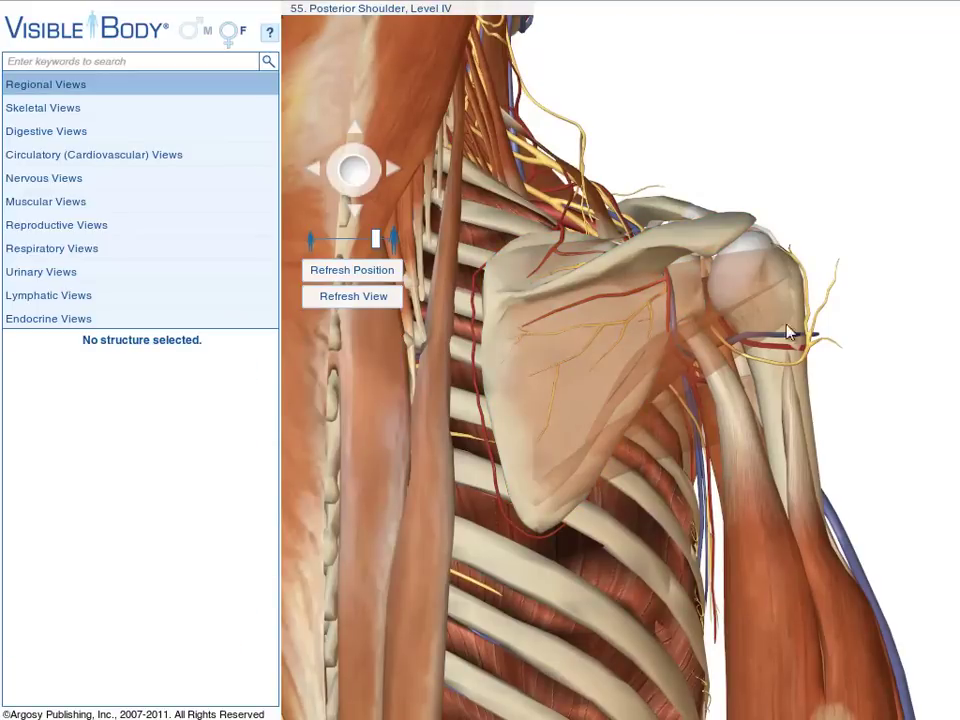
click(697, 251)
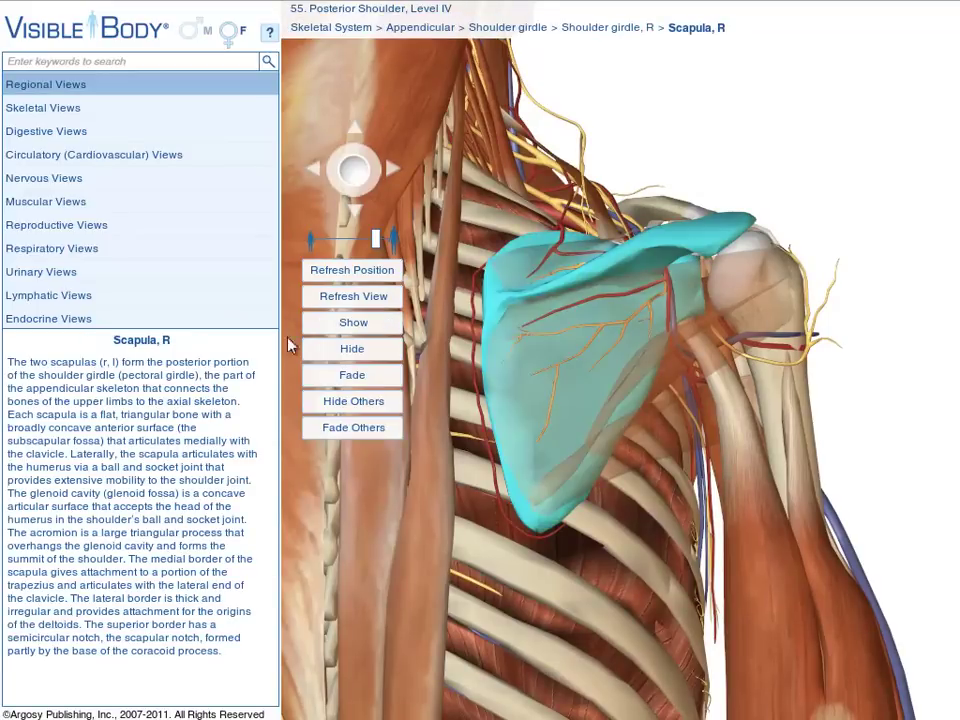
click(368, 375)
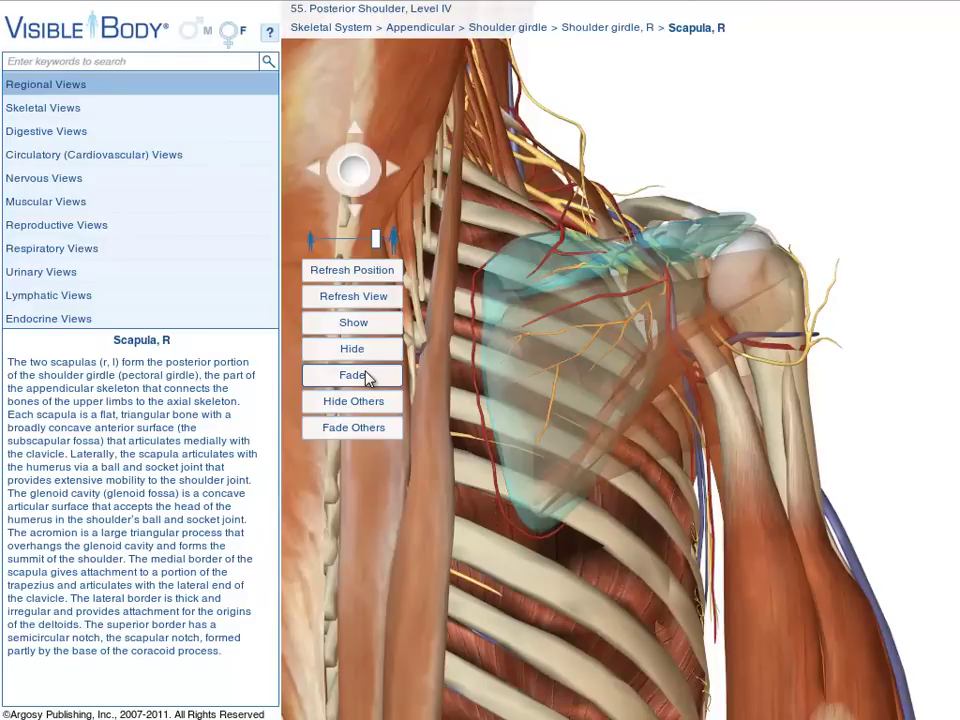
mouse_move(585, 405)
mouse_down()
mouse_move(630, 304)
mouse_move(650, 400)
mouse_move(662, 408)
mouse_move(596, 420)
mouse_move(588, 408)
mouse_up()
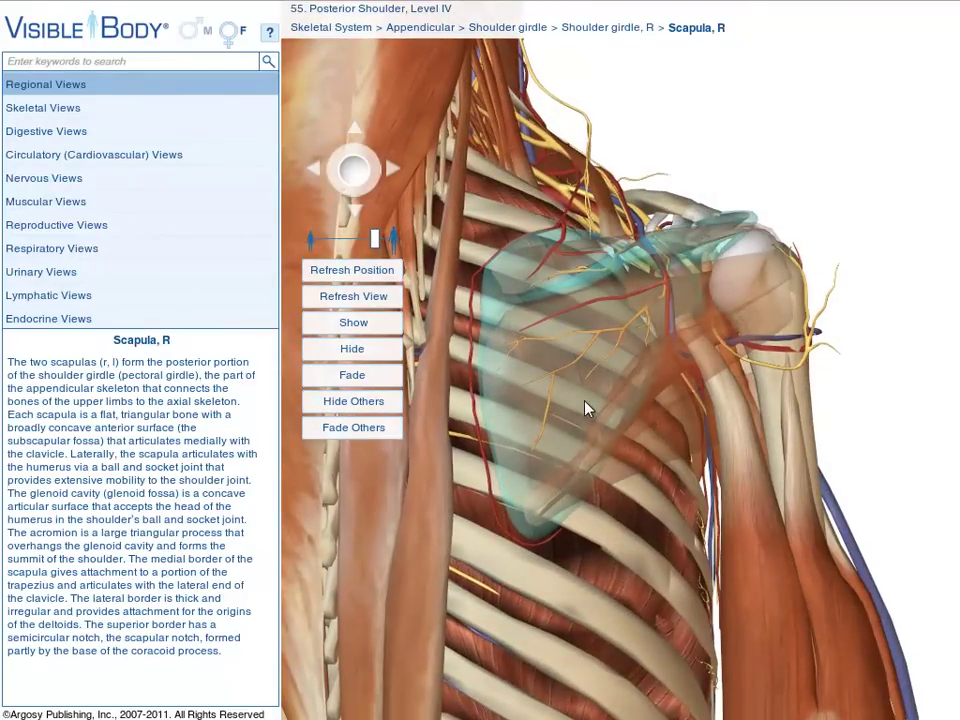
click(362, 330)
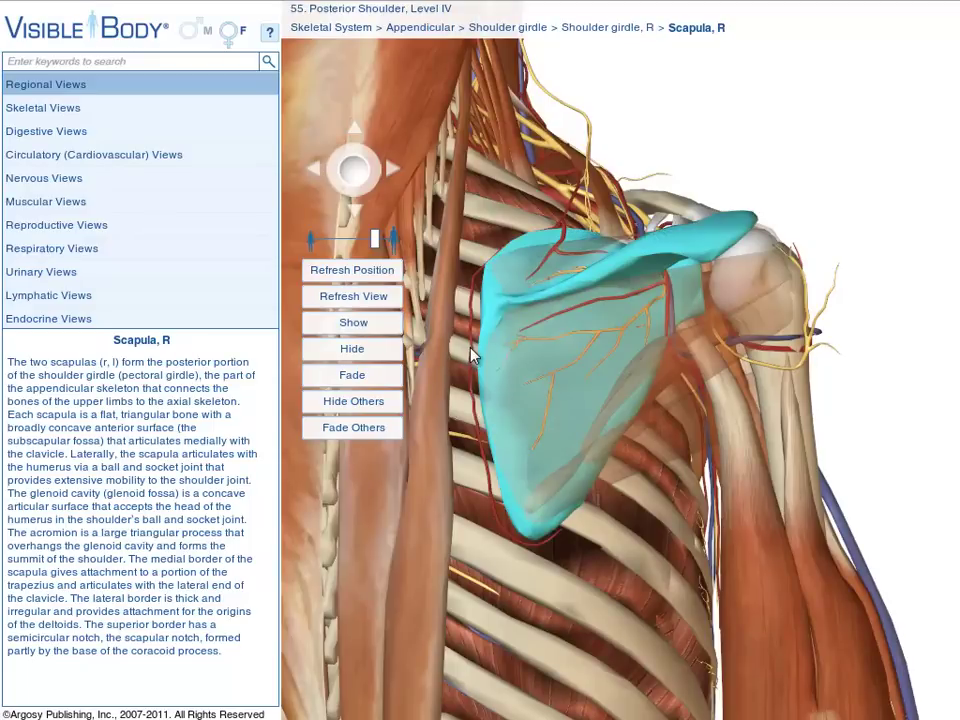
Step: Hide the right scapula, show it again, then hide it once more
click(375, 360)
drag(589, 386, 612, 368)
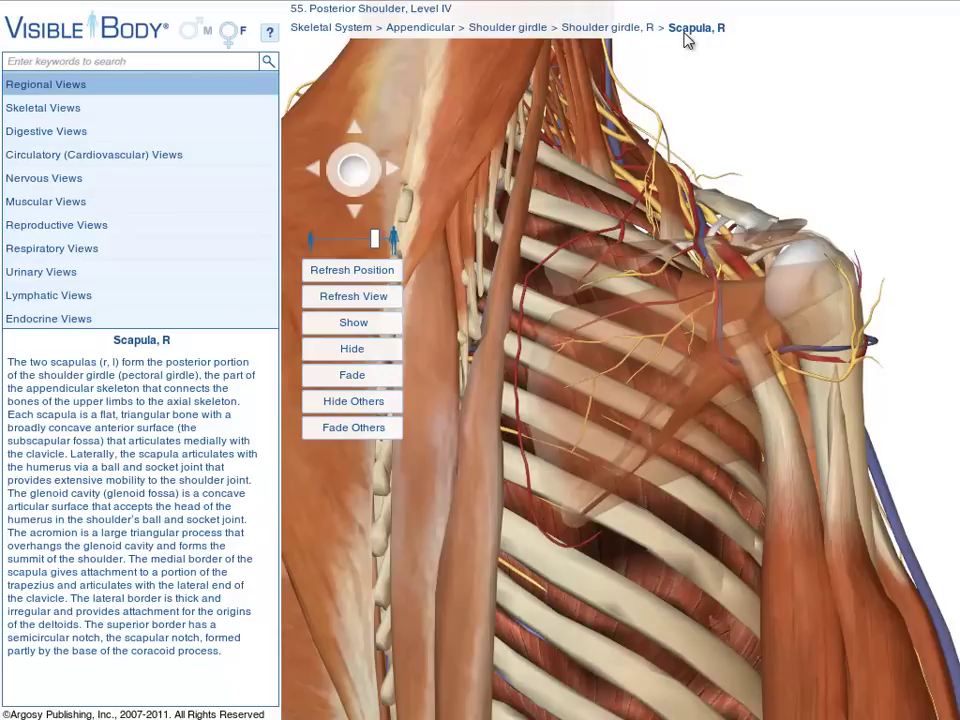
click(347, 323)
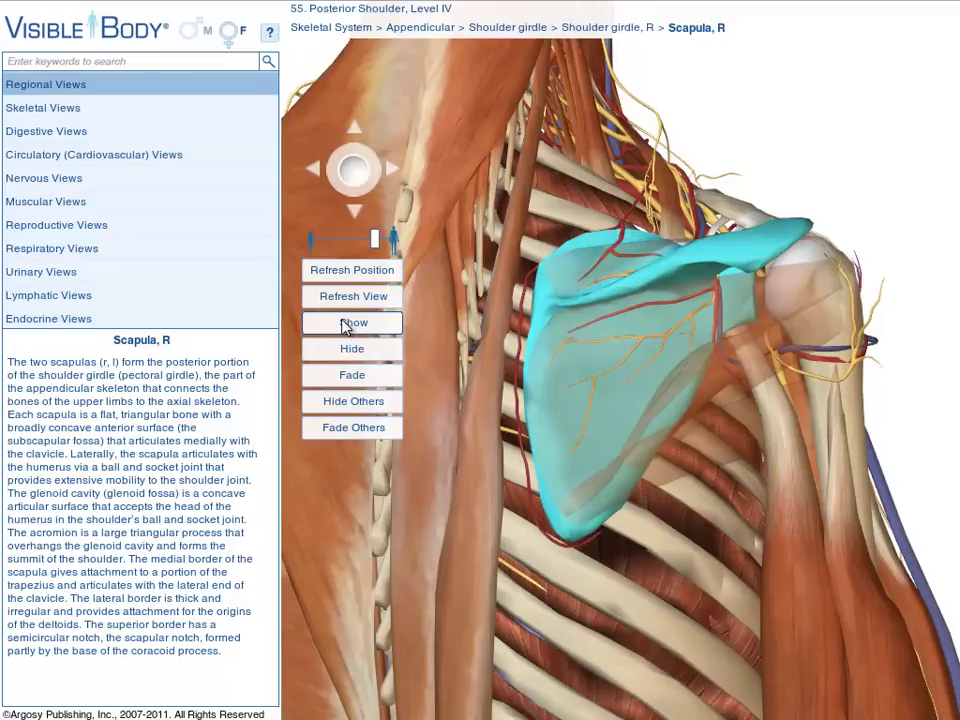
drag(566, 401, 488, 285)
click(355, 349)
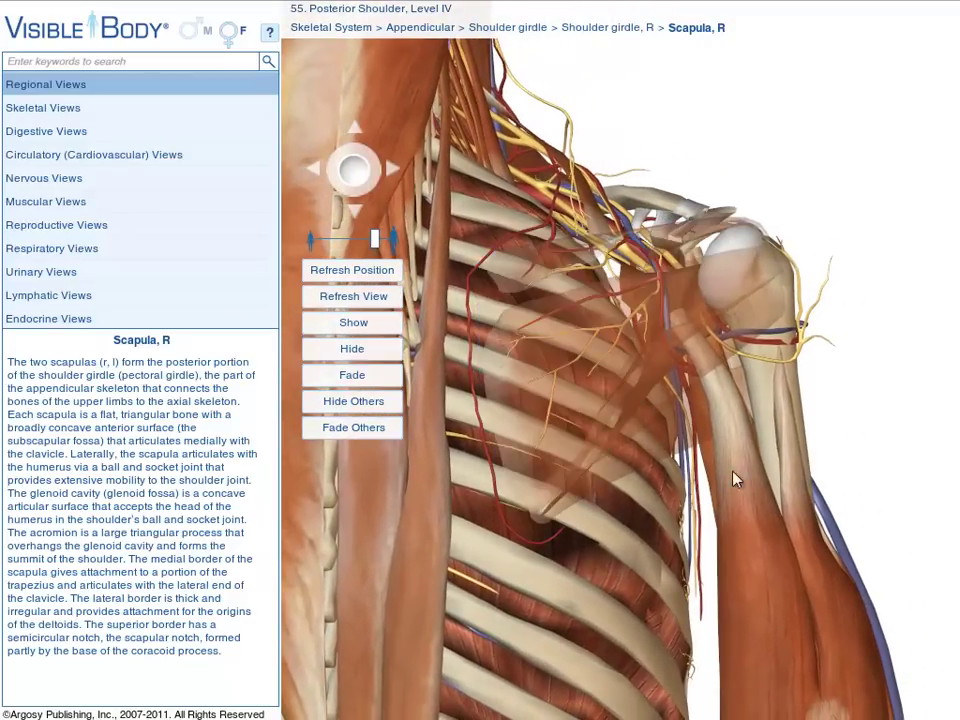
Step: Hide the triceps long and lateral heads, then refresh to the default shoulder view
click(762, 503)
click(797, 521)
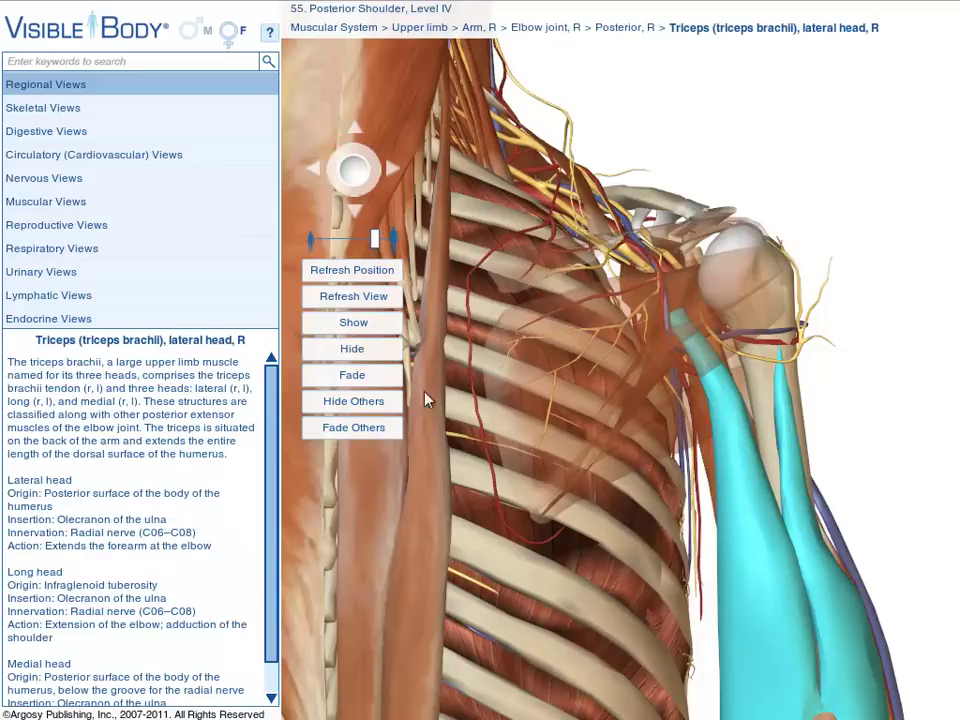
click(352, 349)
click(893, 465)
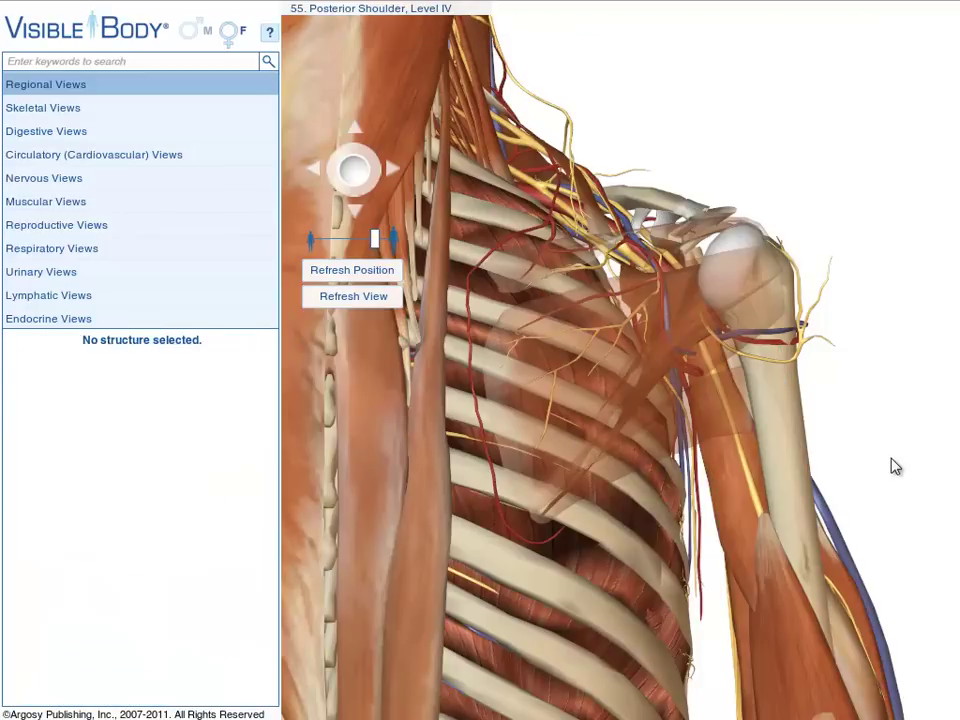
click(358, 298)
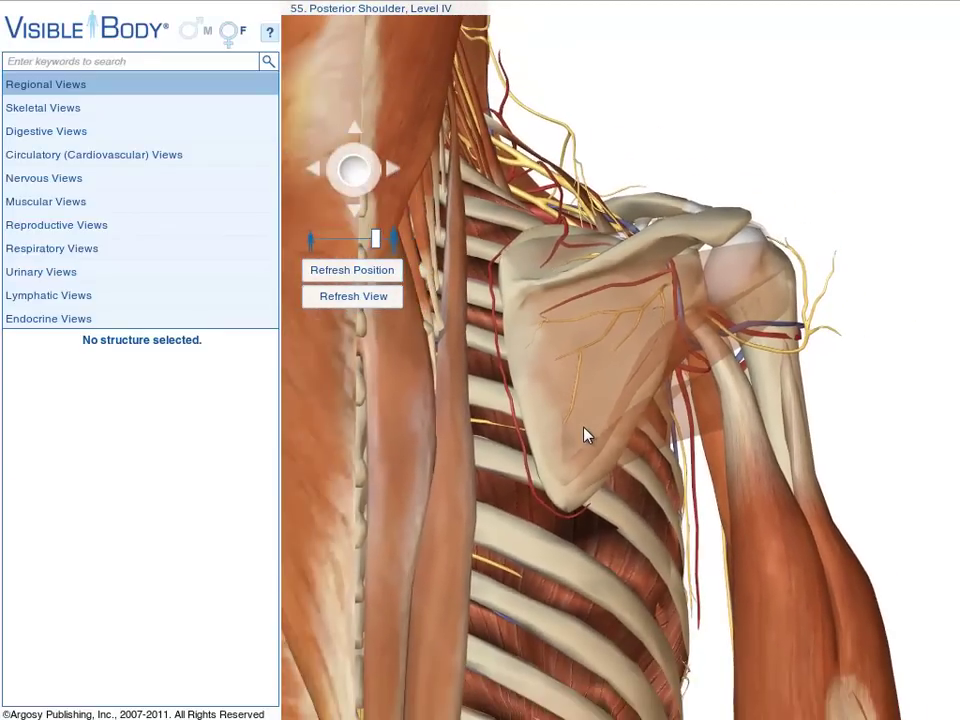
Step: Isolate the right scapula with Fade Others and Hide Others, turn it edge-on, then refresh
click(662, 248)
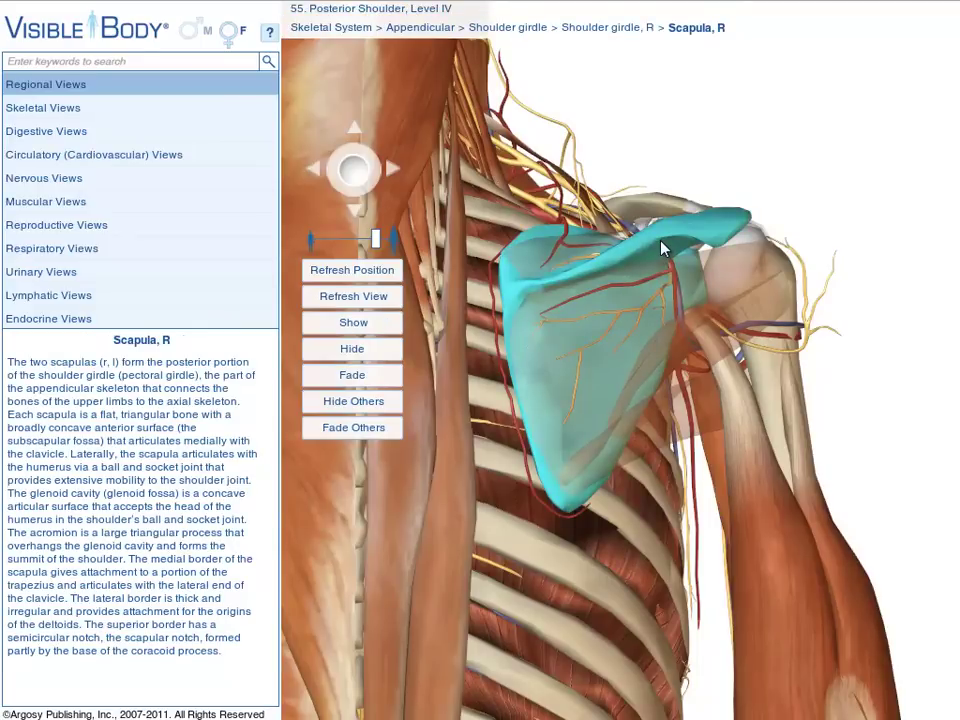
click(354, 430)
drag(649, 362, 836, 328)
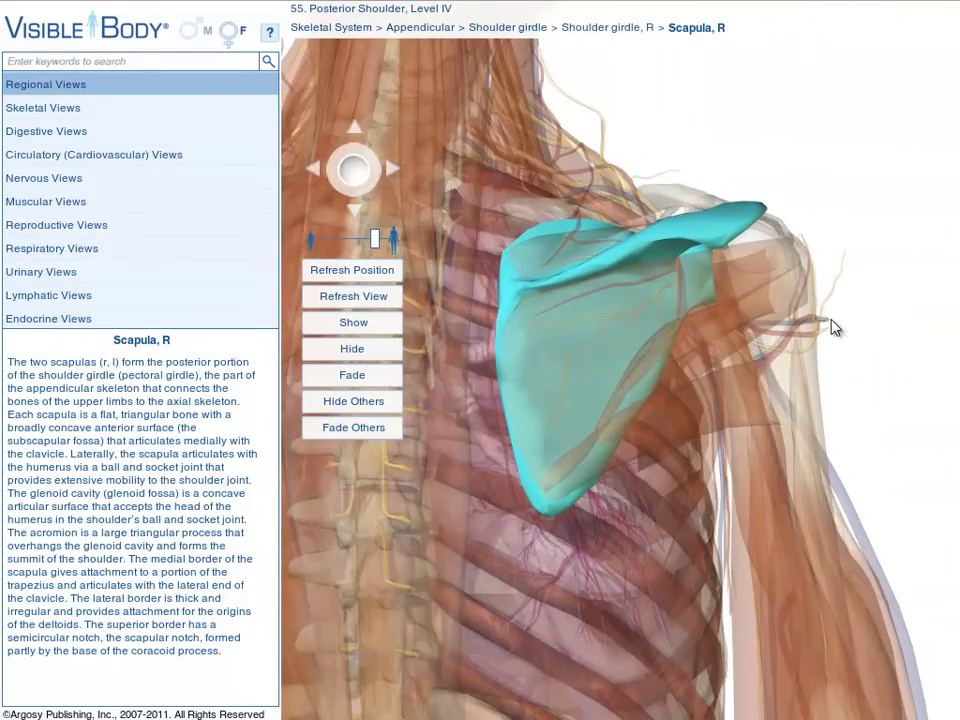
click(383, 401)
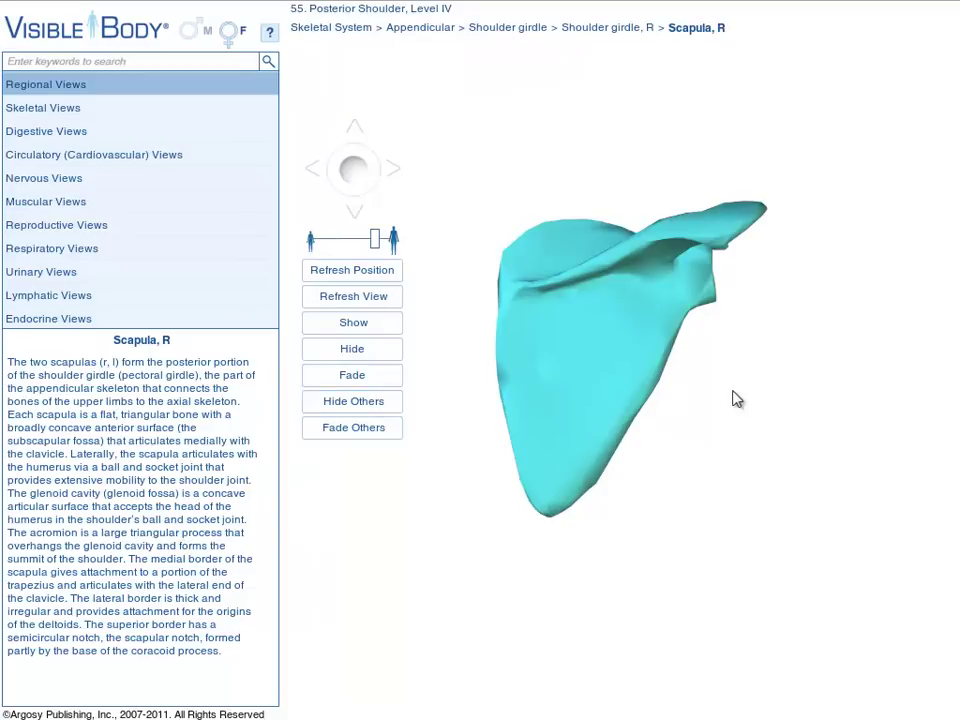
click(595, 347)
drag(636, 358, 891, 354)
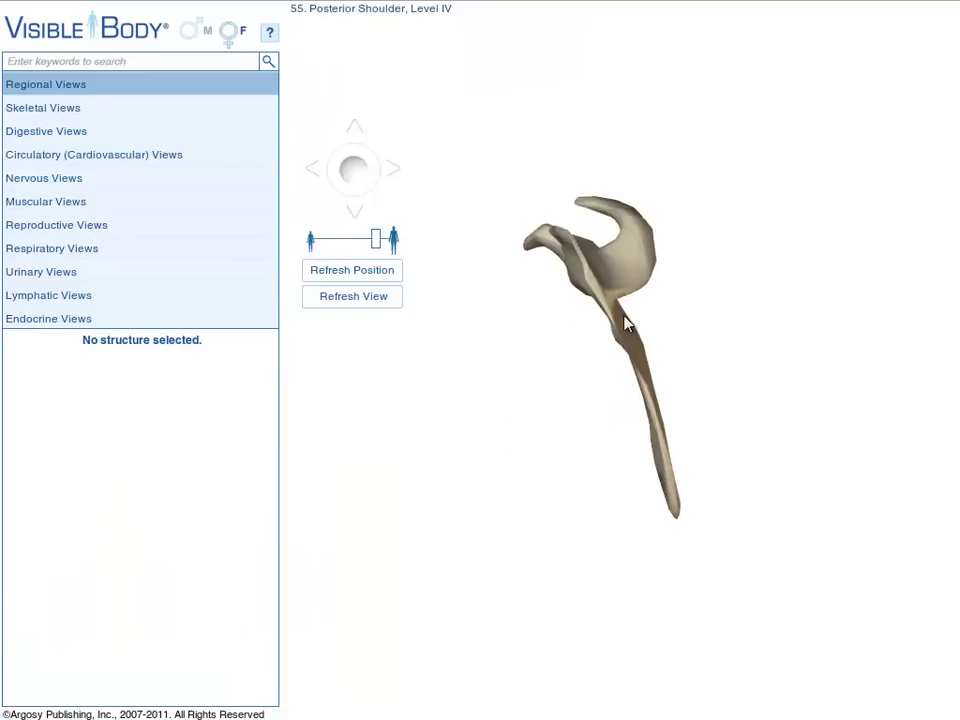
drag(623, 321, 408, 346)
click(385, 303)
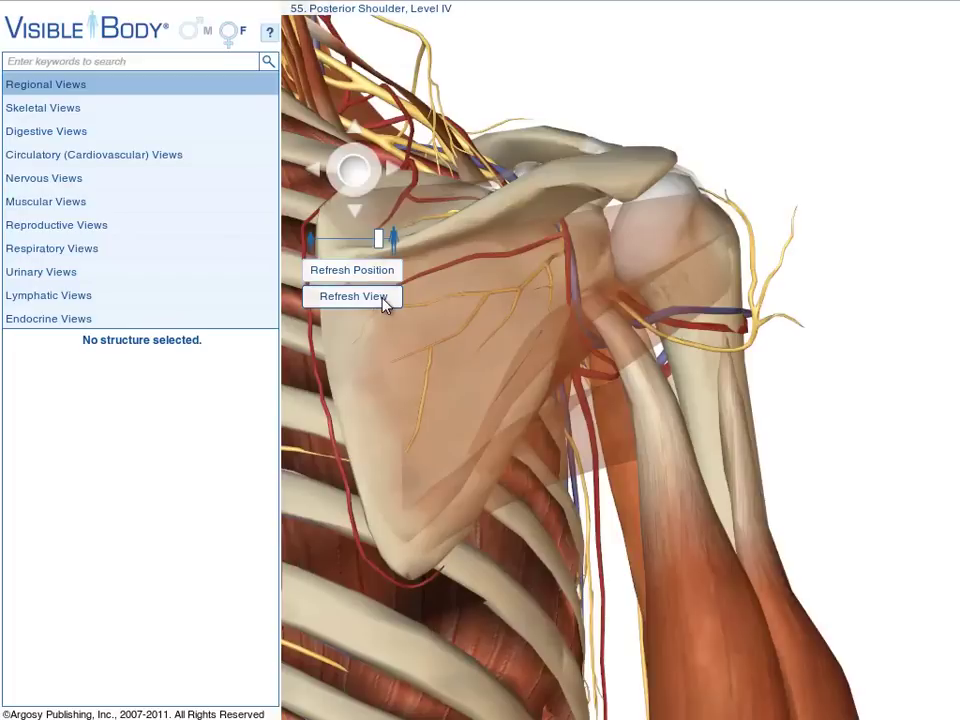
Step: Select the triceps long head and widen through Posterior, Elbow joint, Upper limb to Muscular System
click(700, 588)
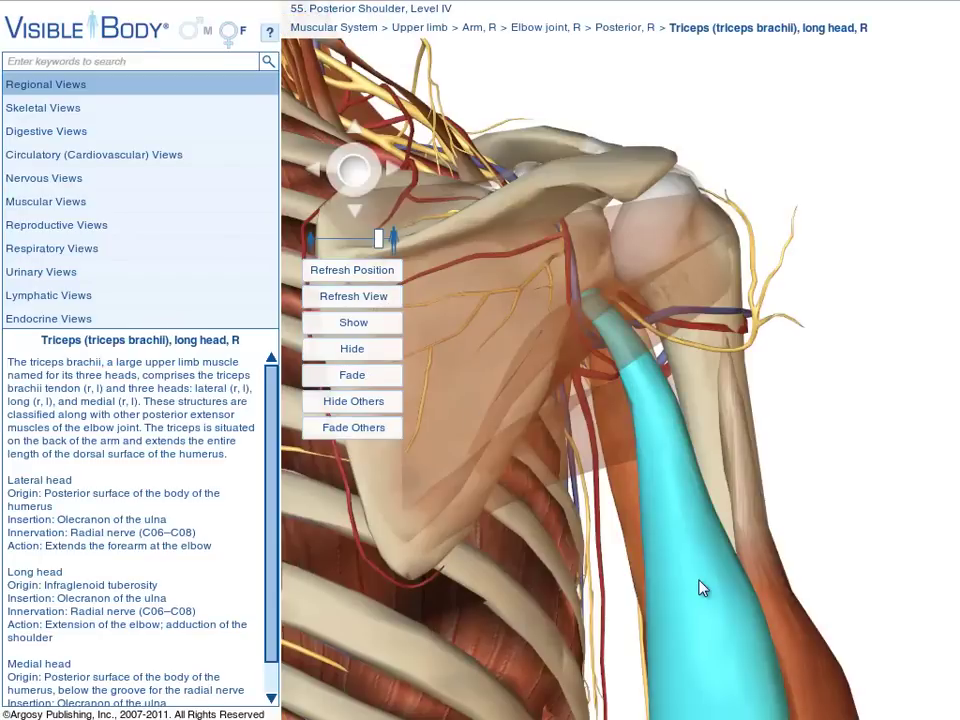
drag(702, 588, 665, 490)
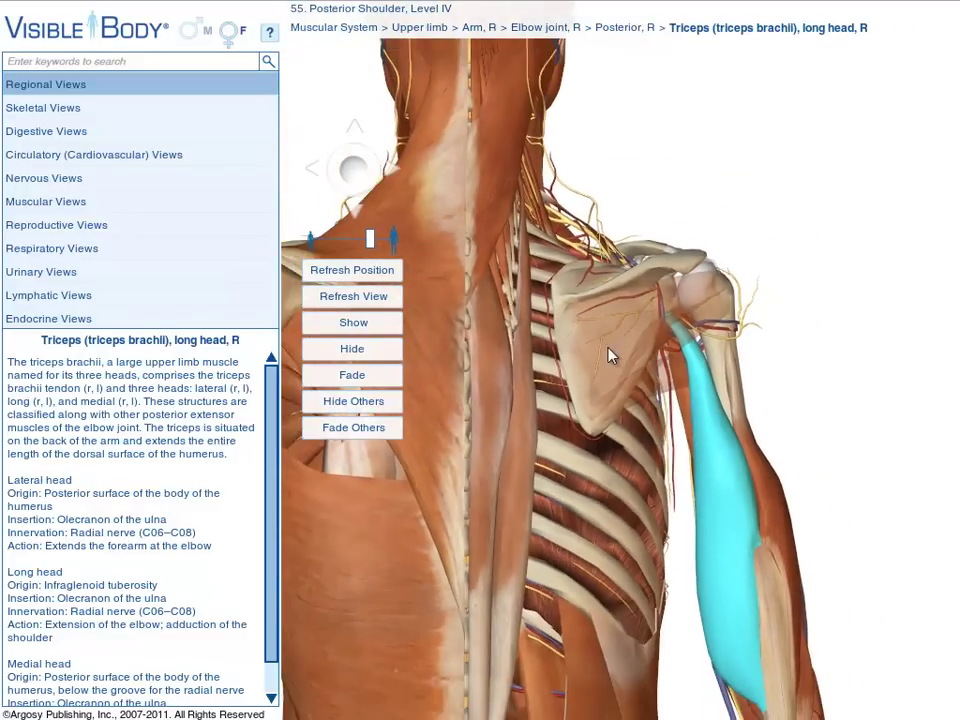
drag(612, 355, 668, 355)
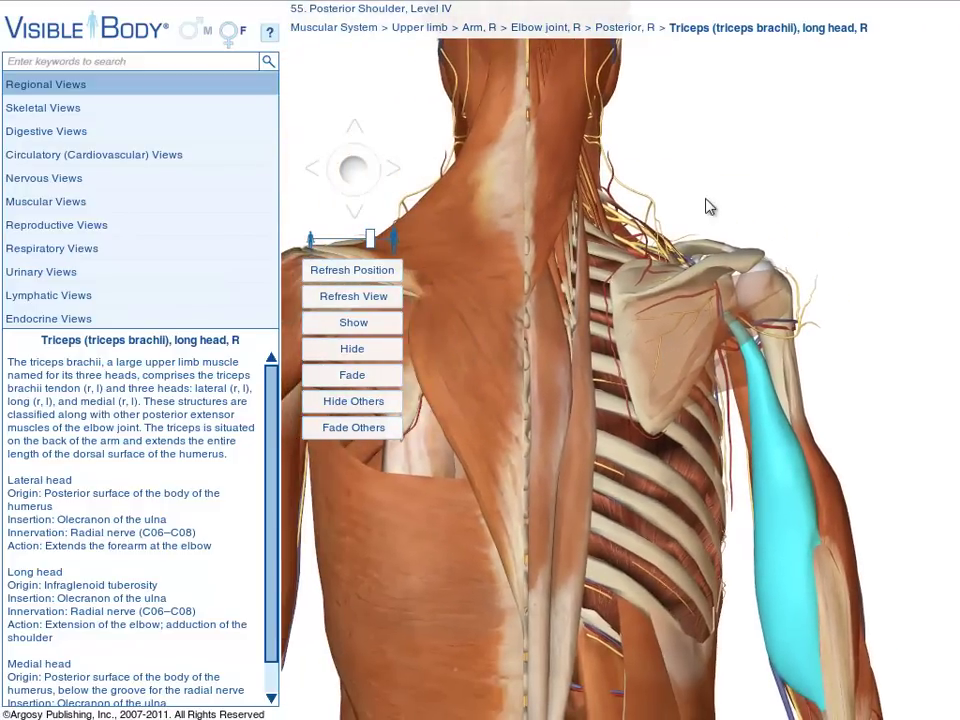
click(623, 29)
click(566, 30)
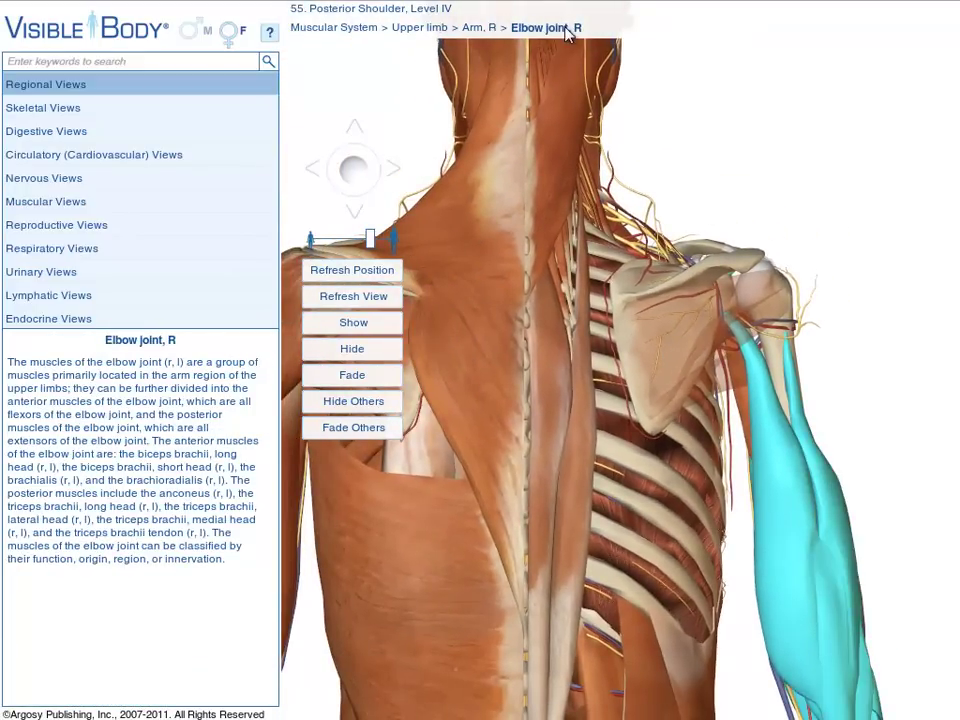
click(446, 29)
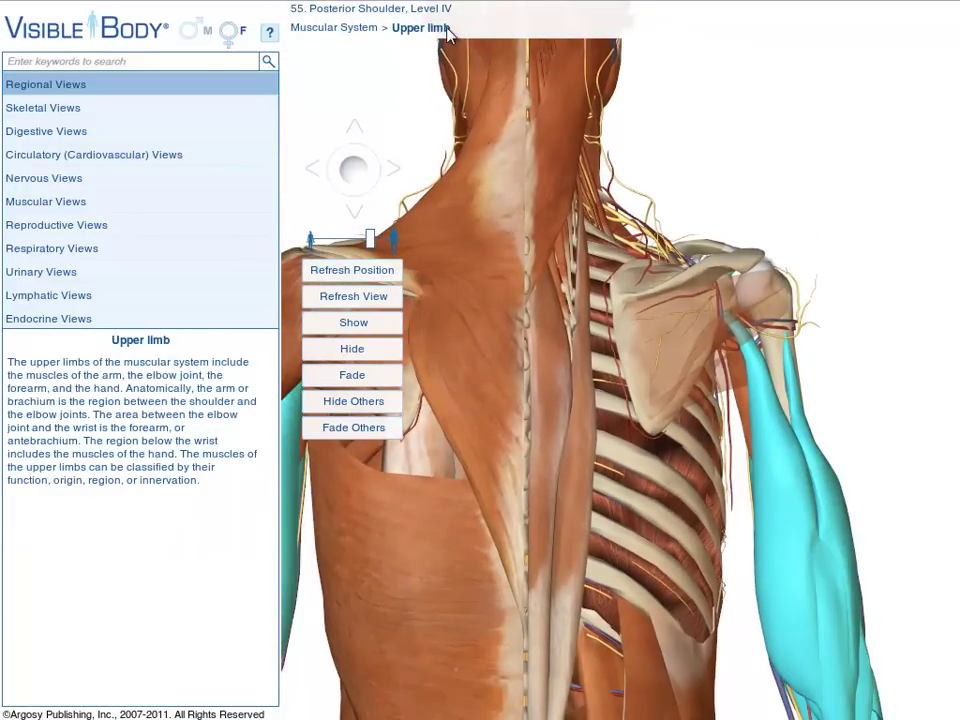
click(361, 29)
click(700, 170)
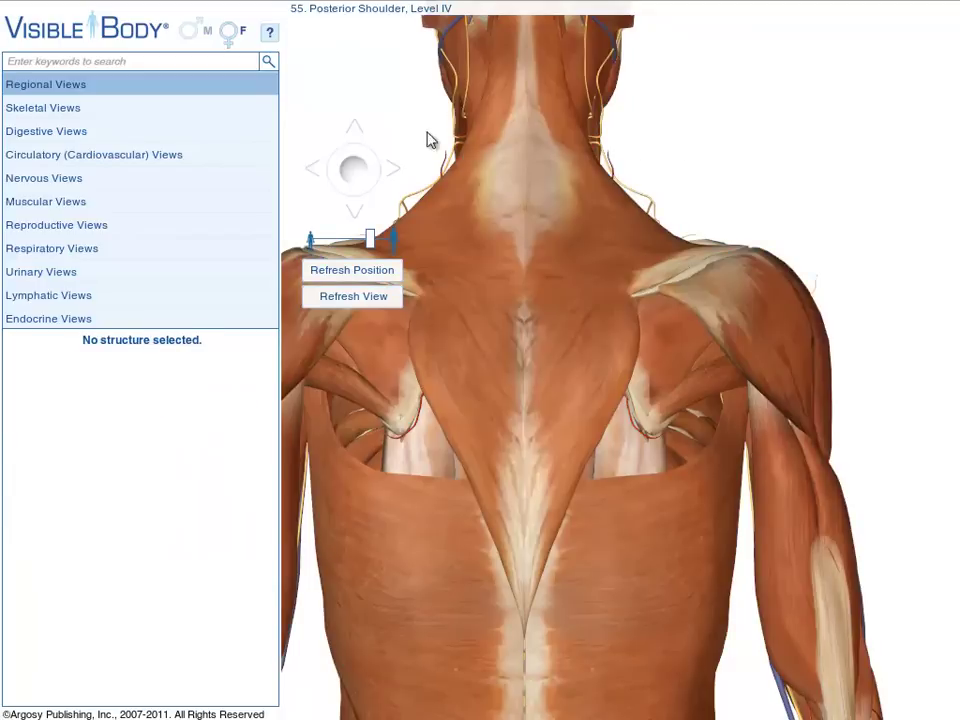
Step: Open 13. Skull, Anterior View and add the brain found by searching 'brain'
click(176, 117)
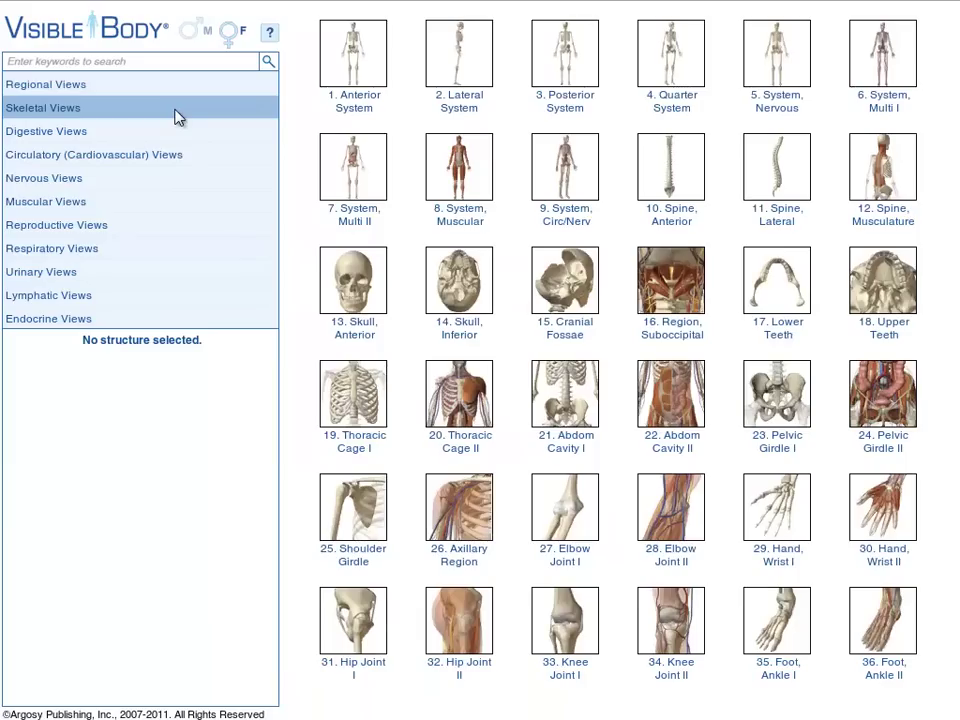
click(362, 283)
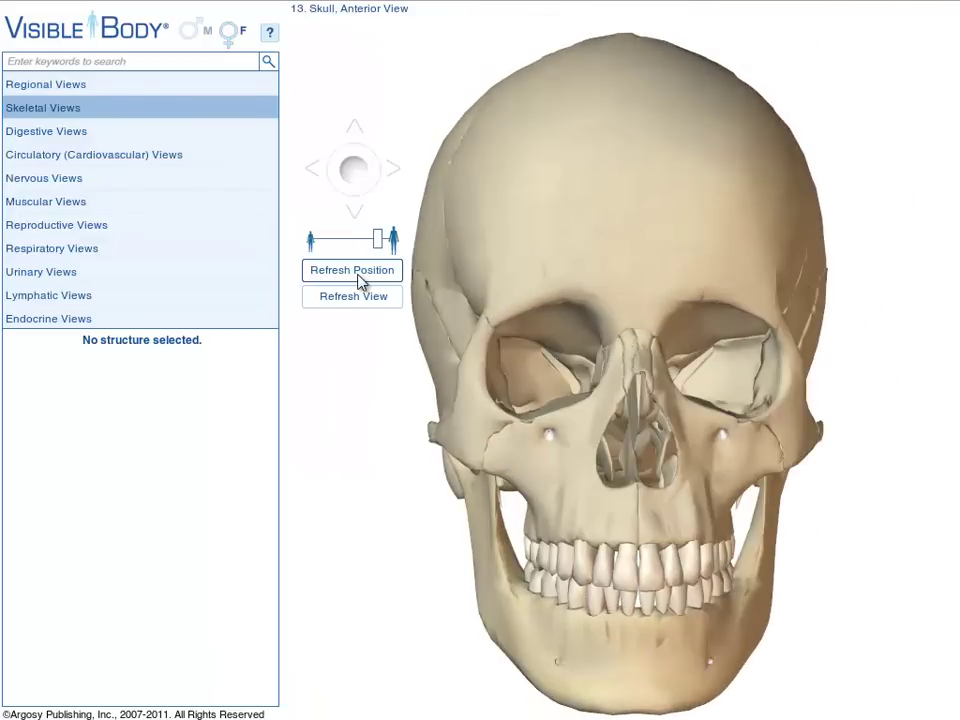
drag(707, 332, 480, 330)
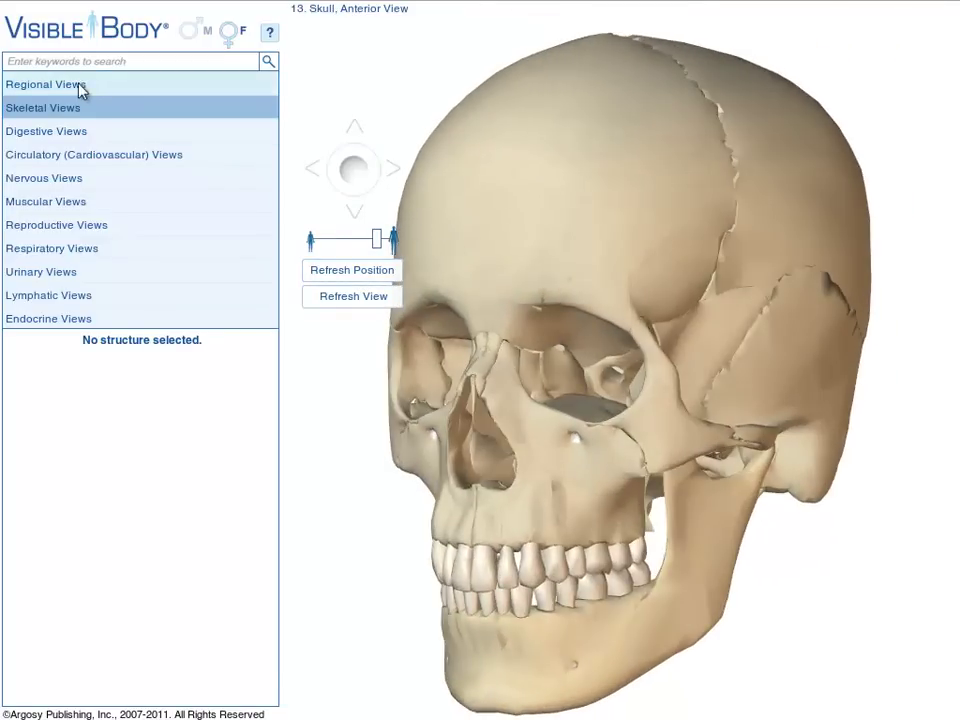
click(87, 64)
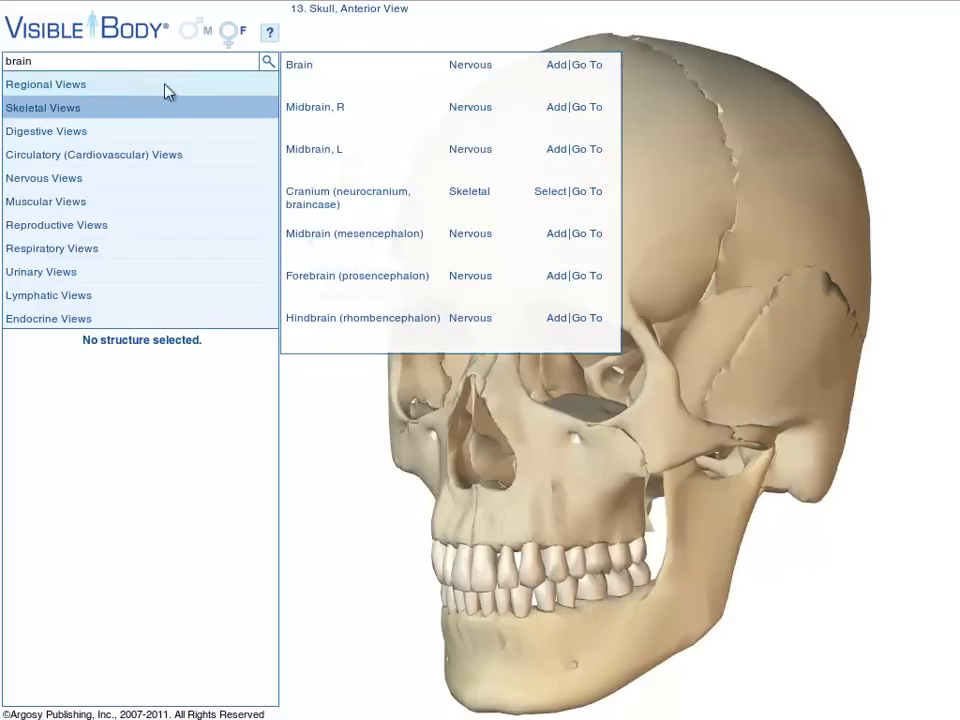
click(557, 66)
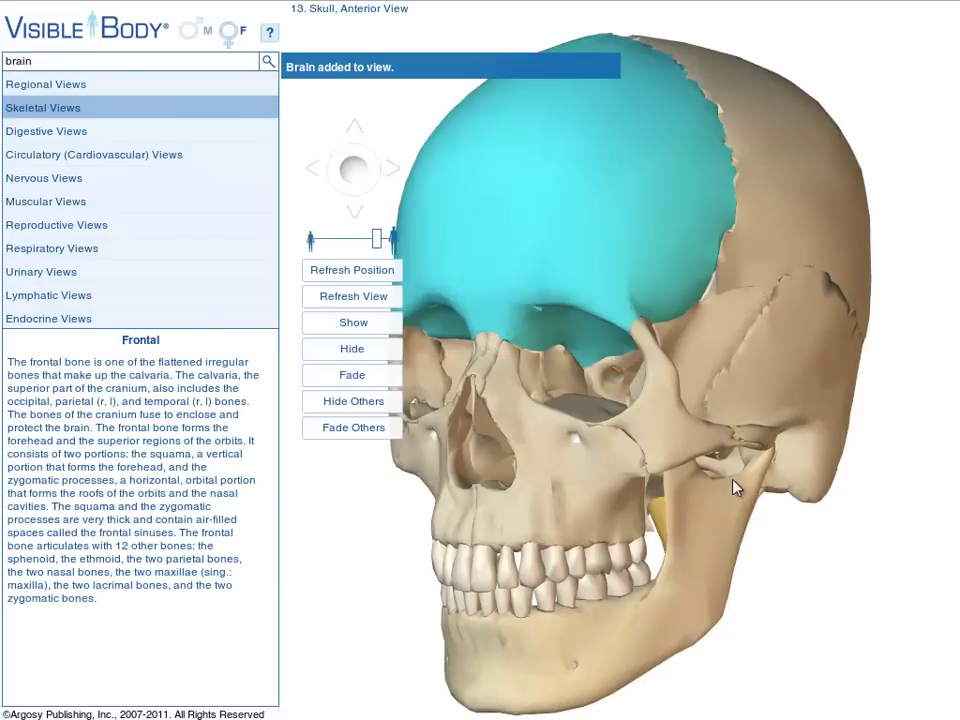
Step: Fade the cranium to reveal the brain, rotate the model, then refresh to the plain skull
click(783, 535)
drag(754, 328, 656, 336)
click(760, 207)
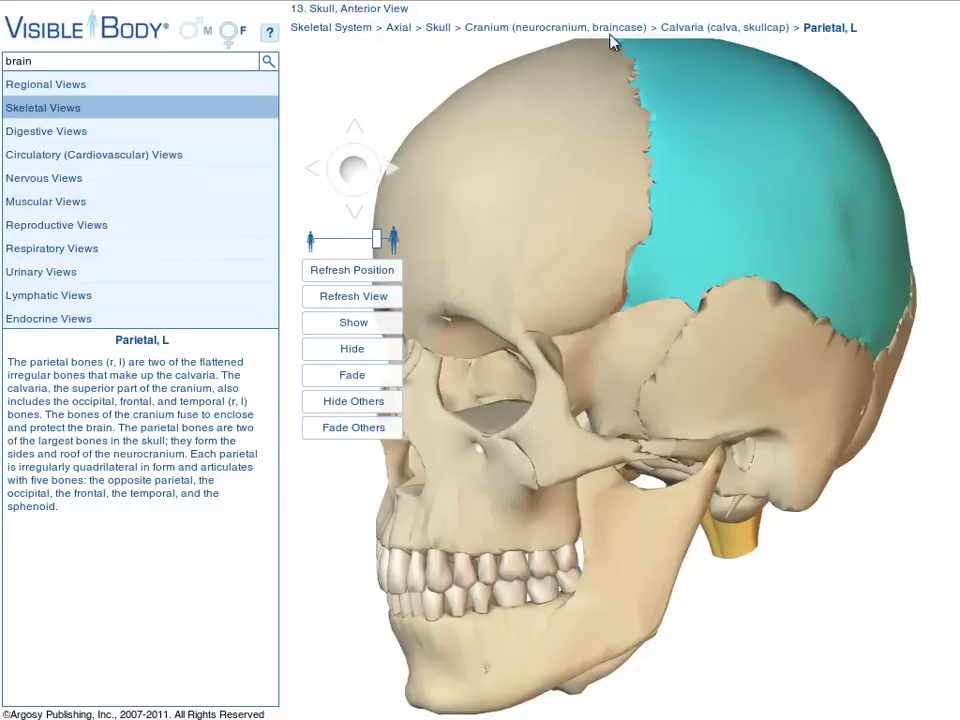
click(490, 30)
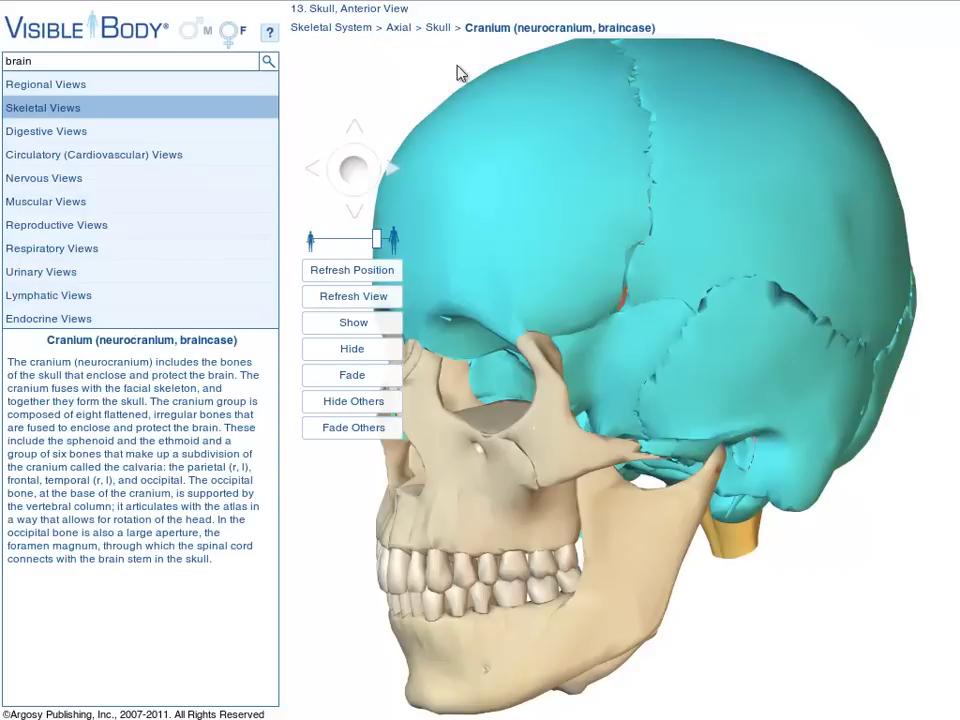
click(347, 376)
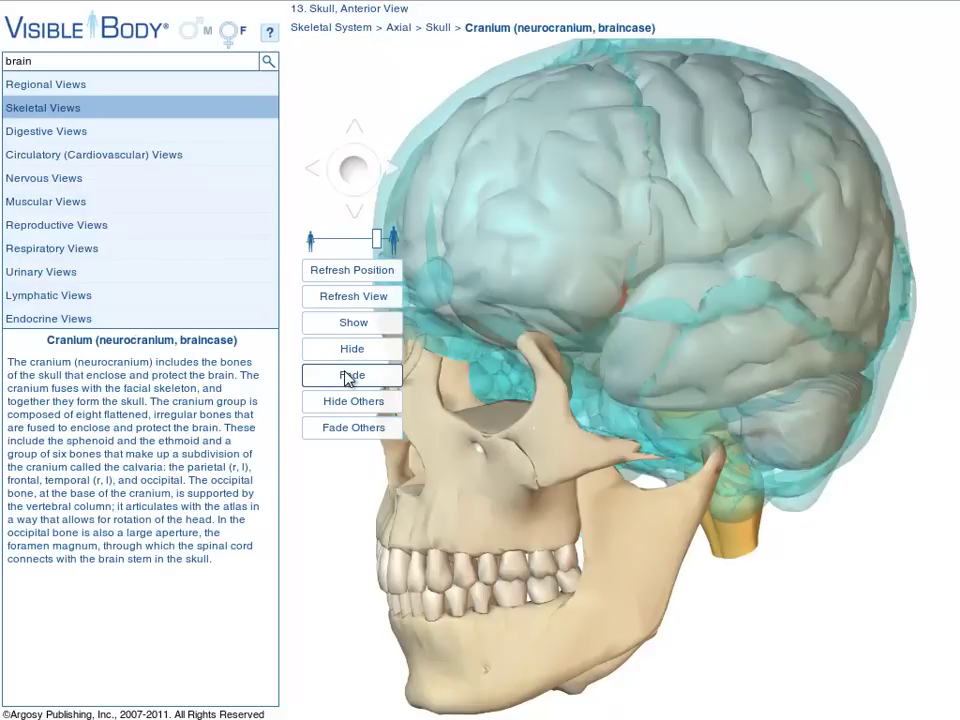
click(717, 549)
drag(576, 287, 750, 307)
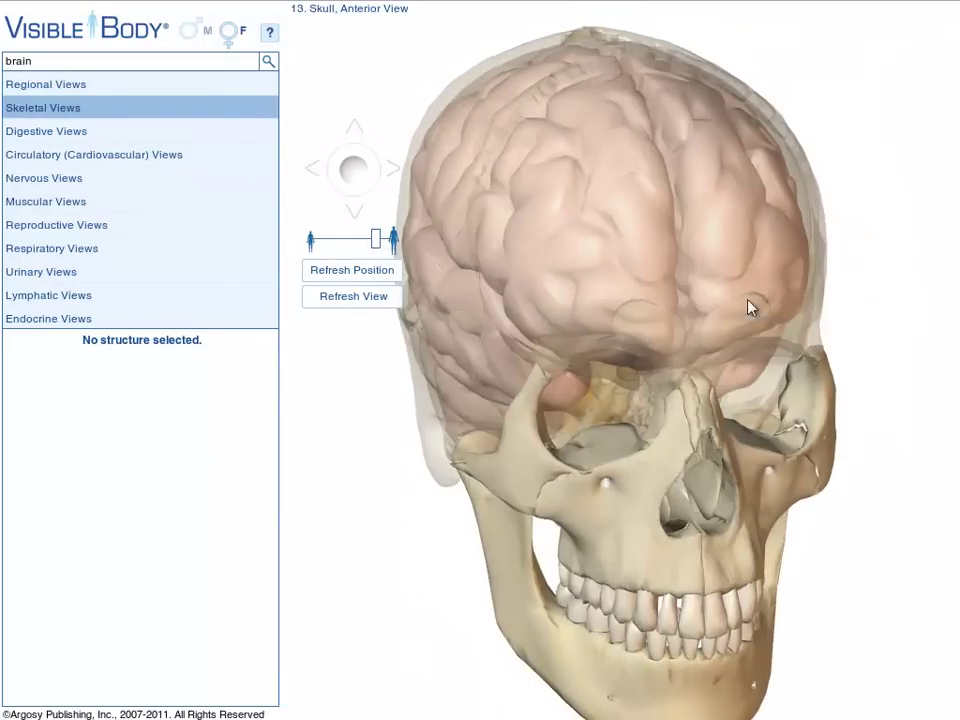
drag(693, 245, 480, 245)
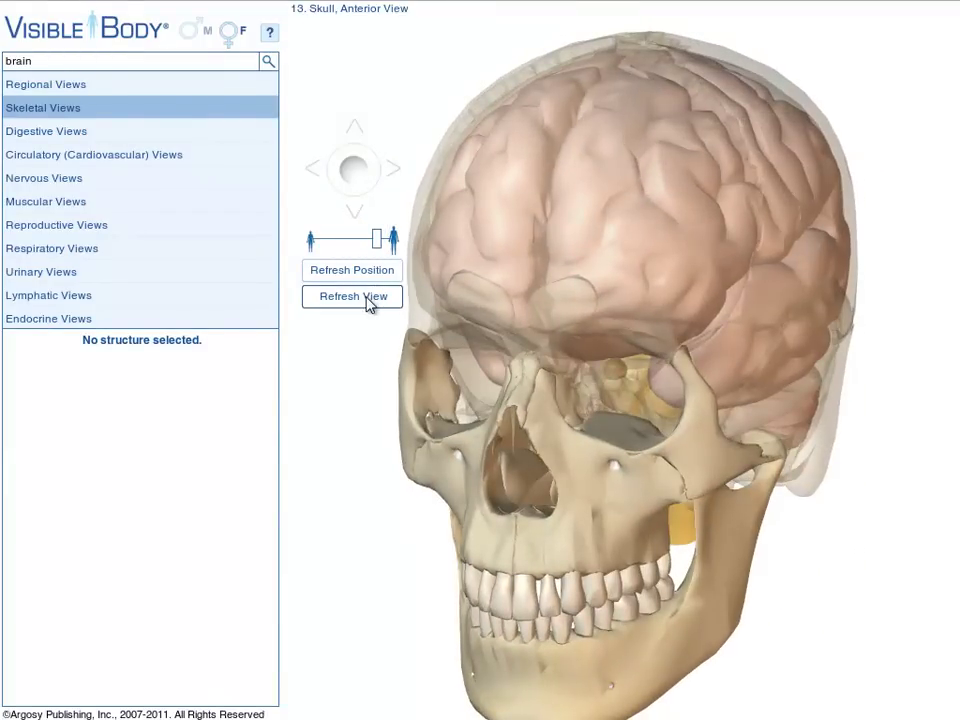
click(367, 301)
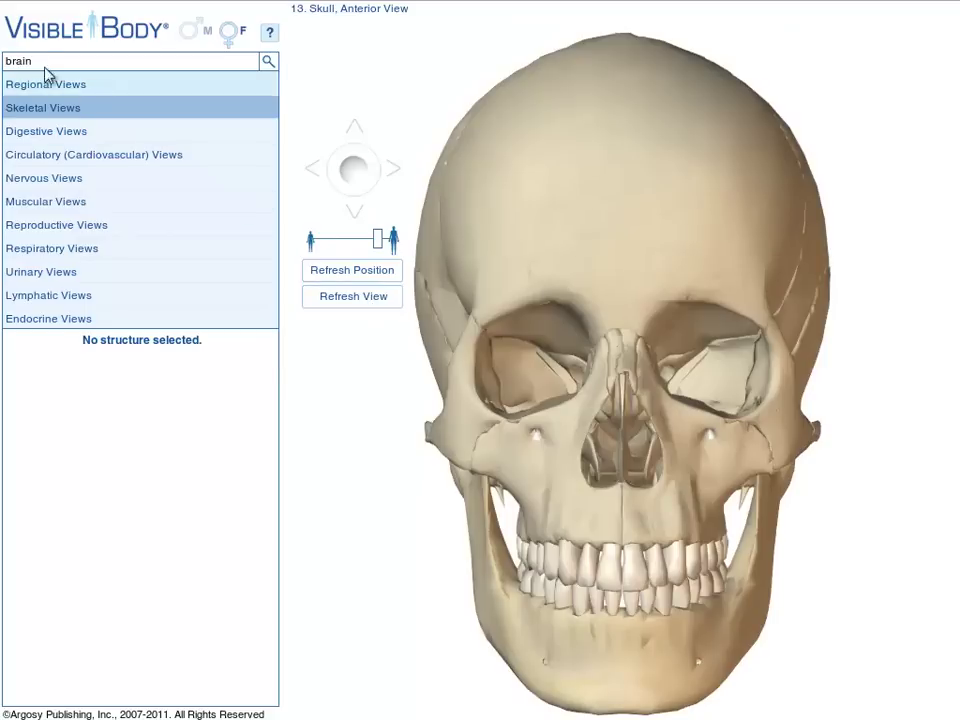
Step: Go to the Brain search result, deselect it, and rotate to front, three-quarter and left views
click(267, 66)
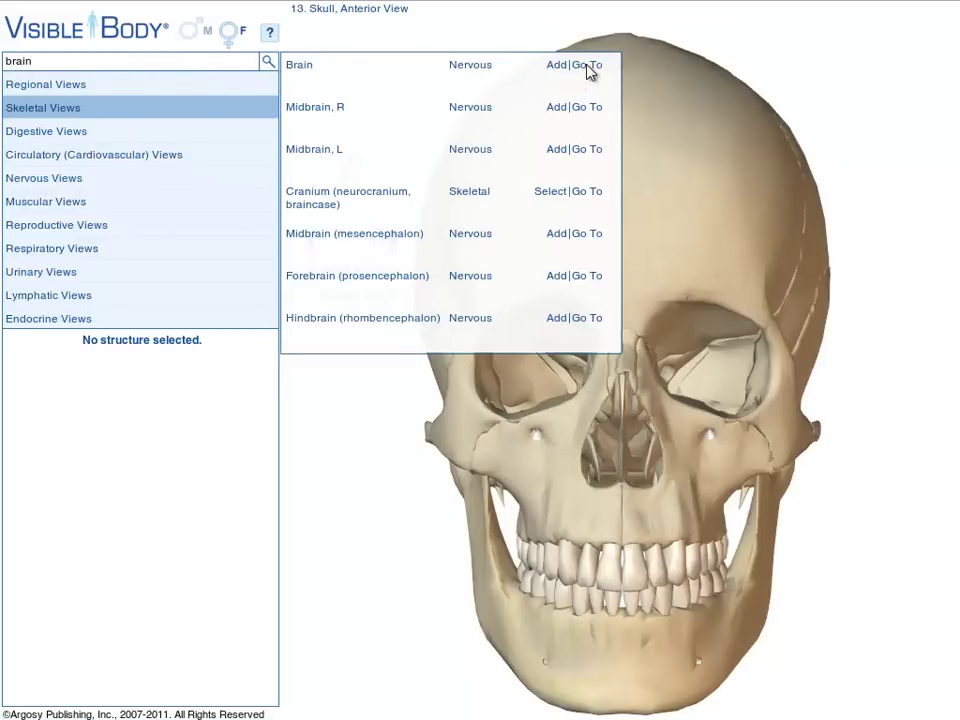
click(587, 66)
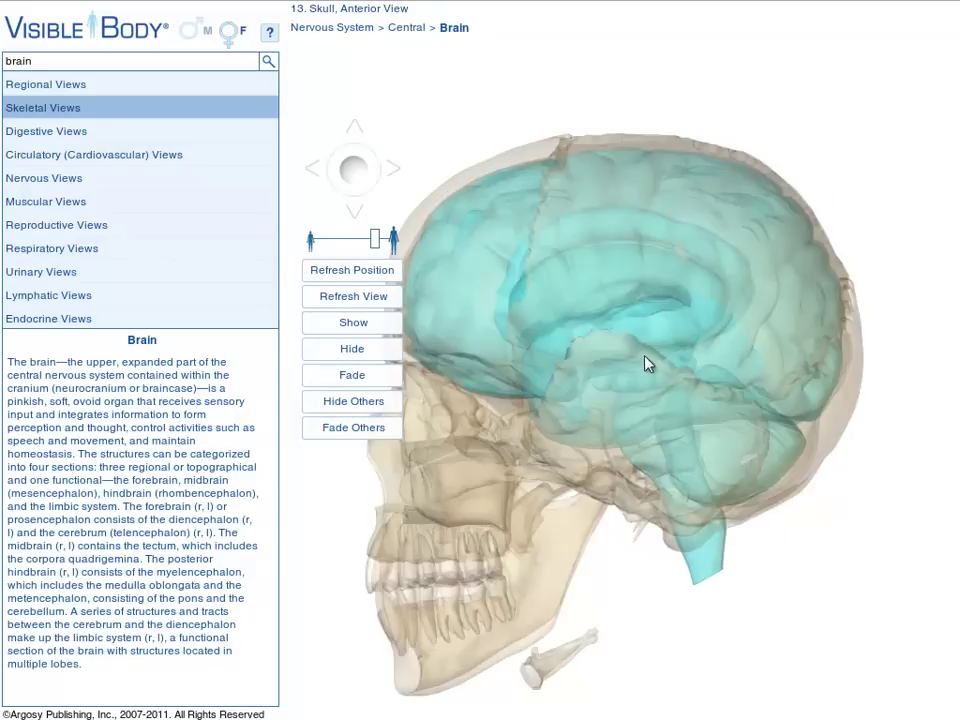
click(557, 124)
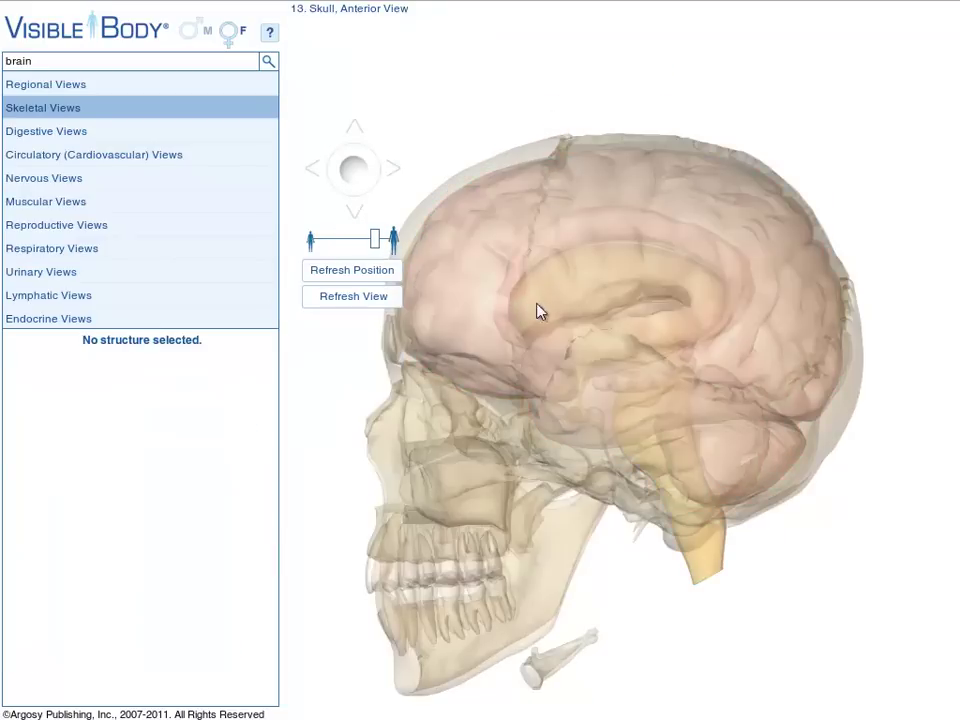
drag(540, 312, 753, 335)
drag(645, 326, 489, 268)
drag(579, 349, 632, 281)
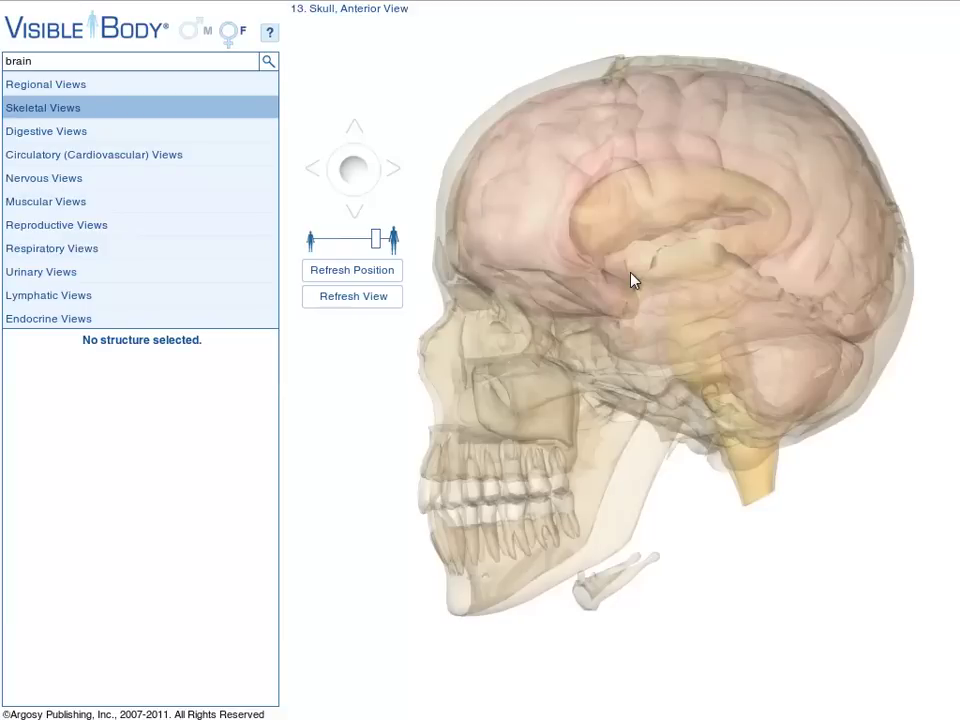
Step: Browse the Digestive, Circulatory, Nervous, Muscular, Reproductive, Respiratory and Urinary view galleries
click(176, 136)
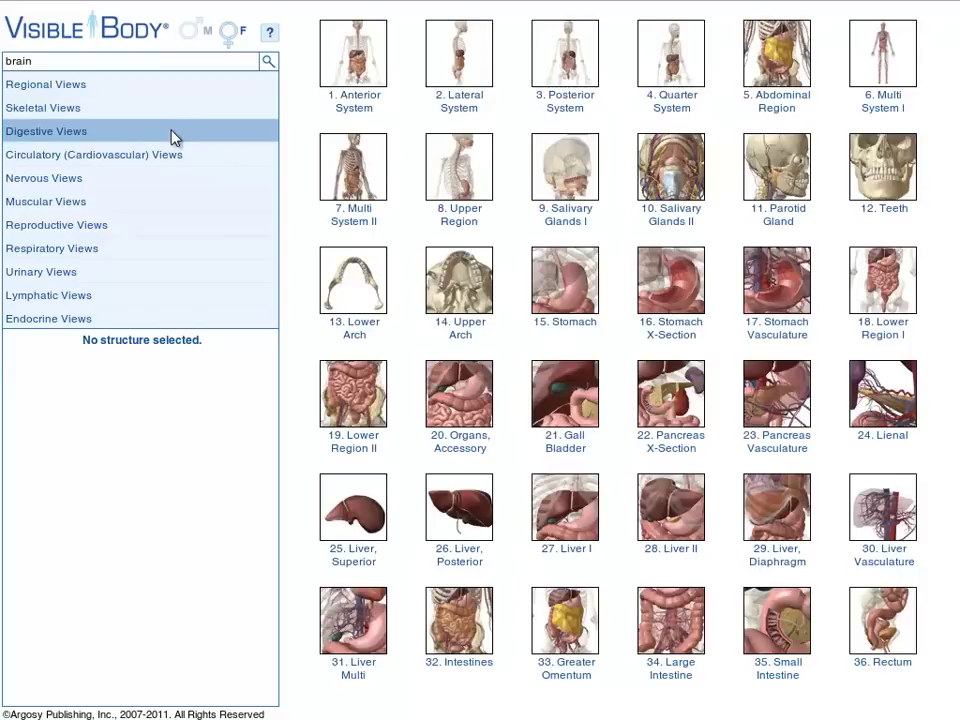
click(164, 158)
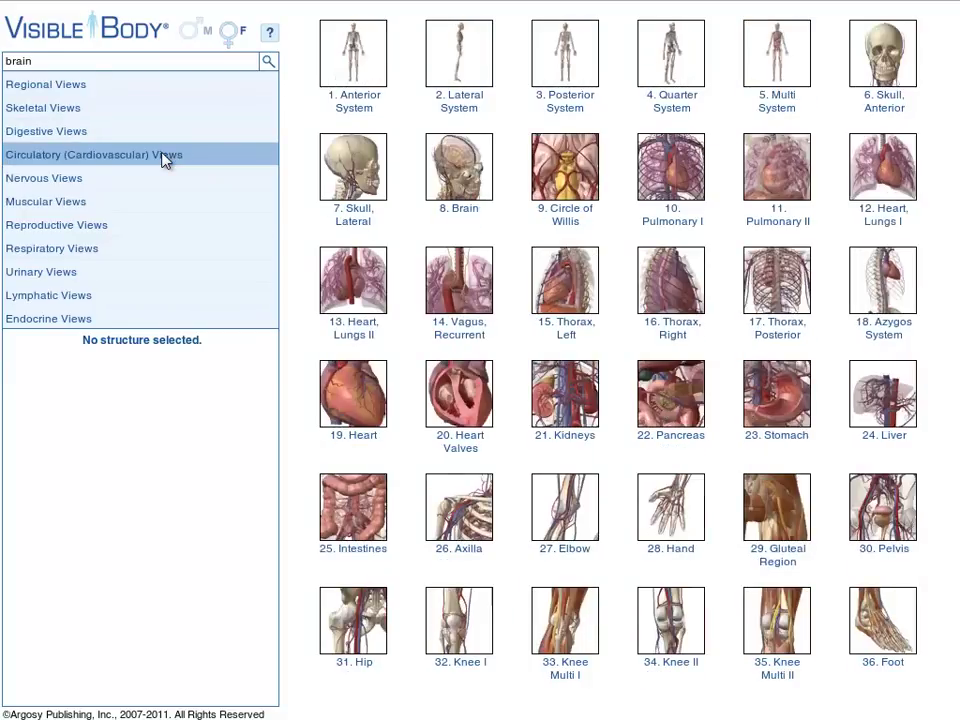
click(154, 180)
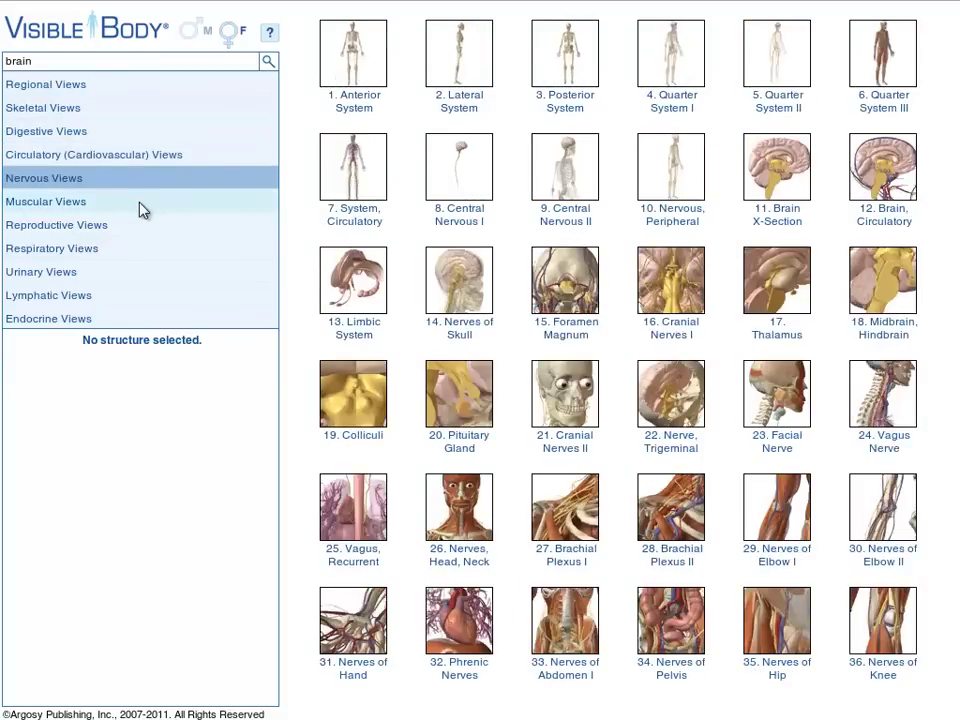
click(140, 205)
click(133, 227)
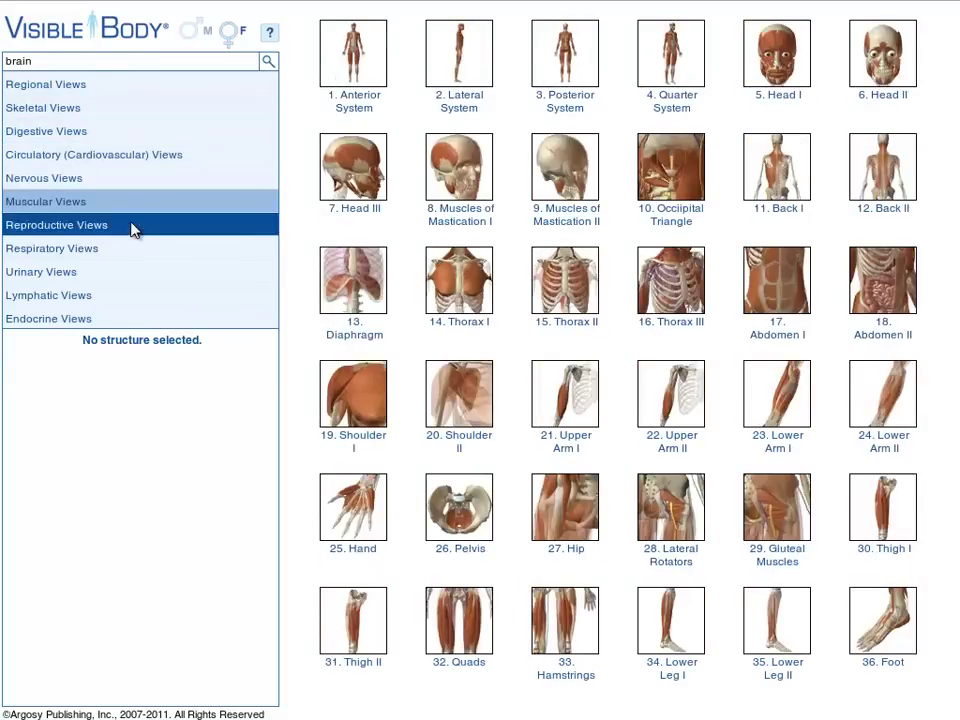
click(125, 256)
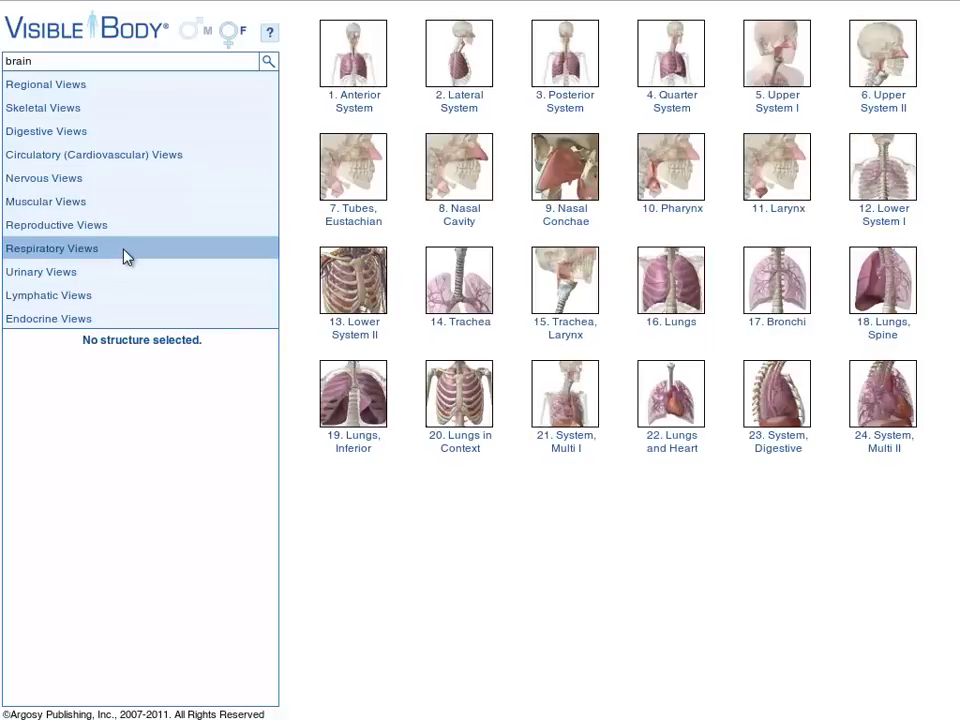
click(124, 273)
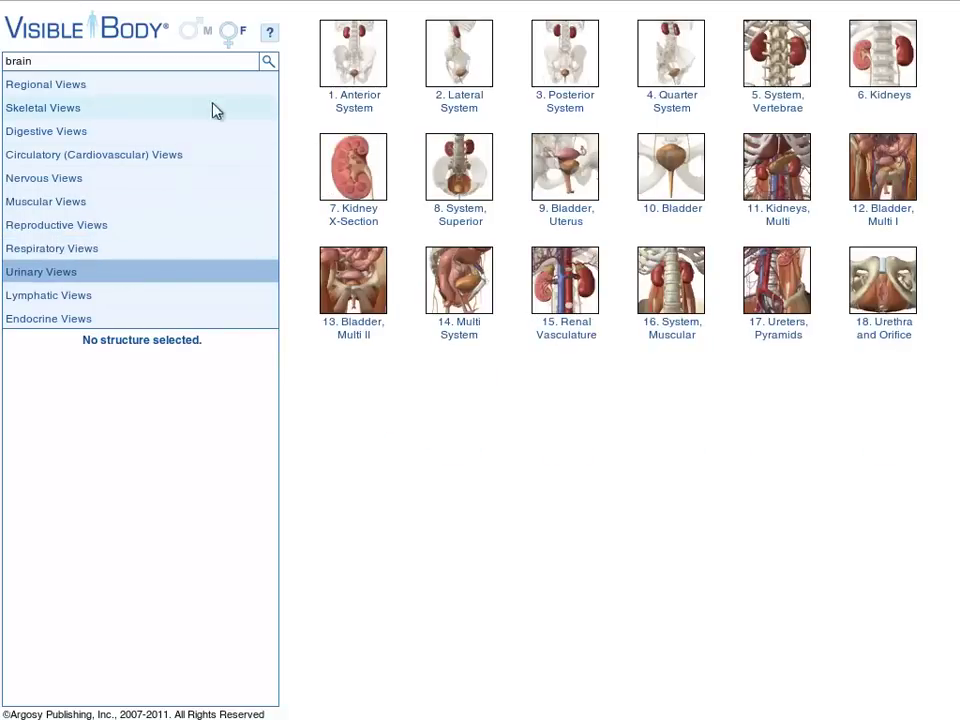